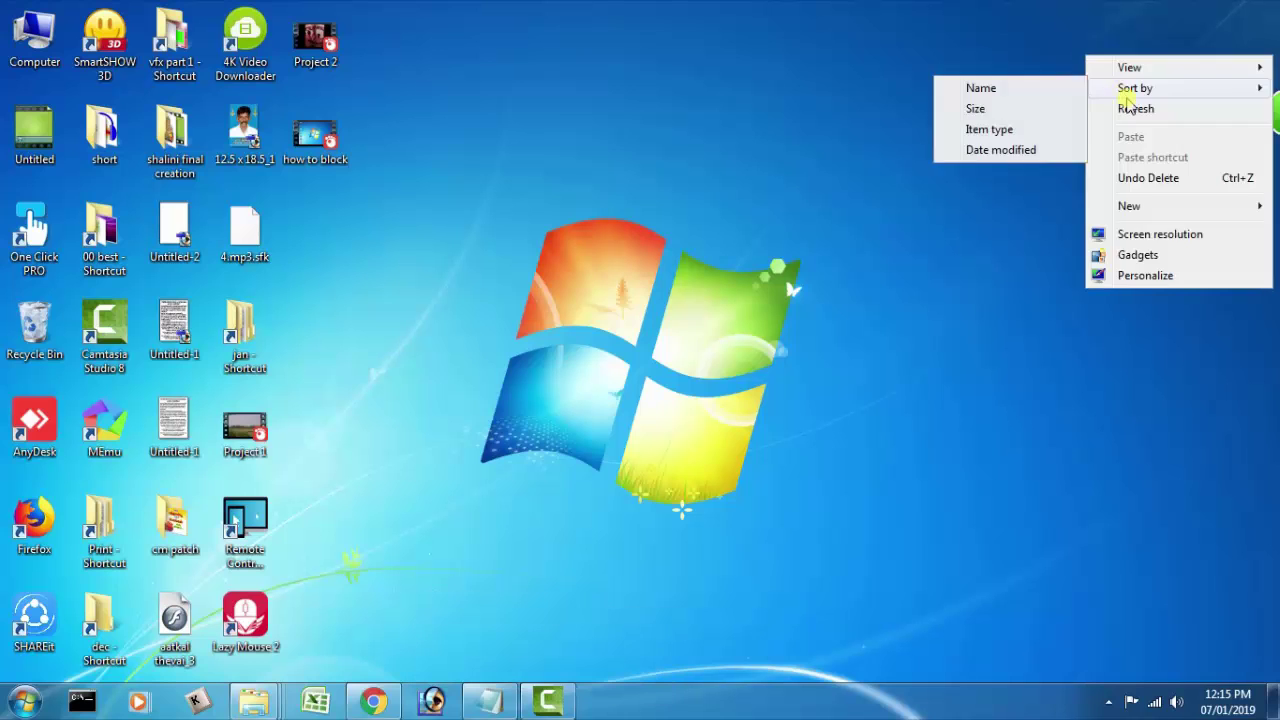
Browse to D:\FFOutput, look at the pictures inside New folder, and return to FFOutput
left_click(1115, 109)
double_click(18, 33)
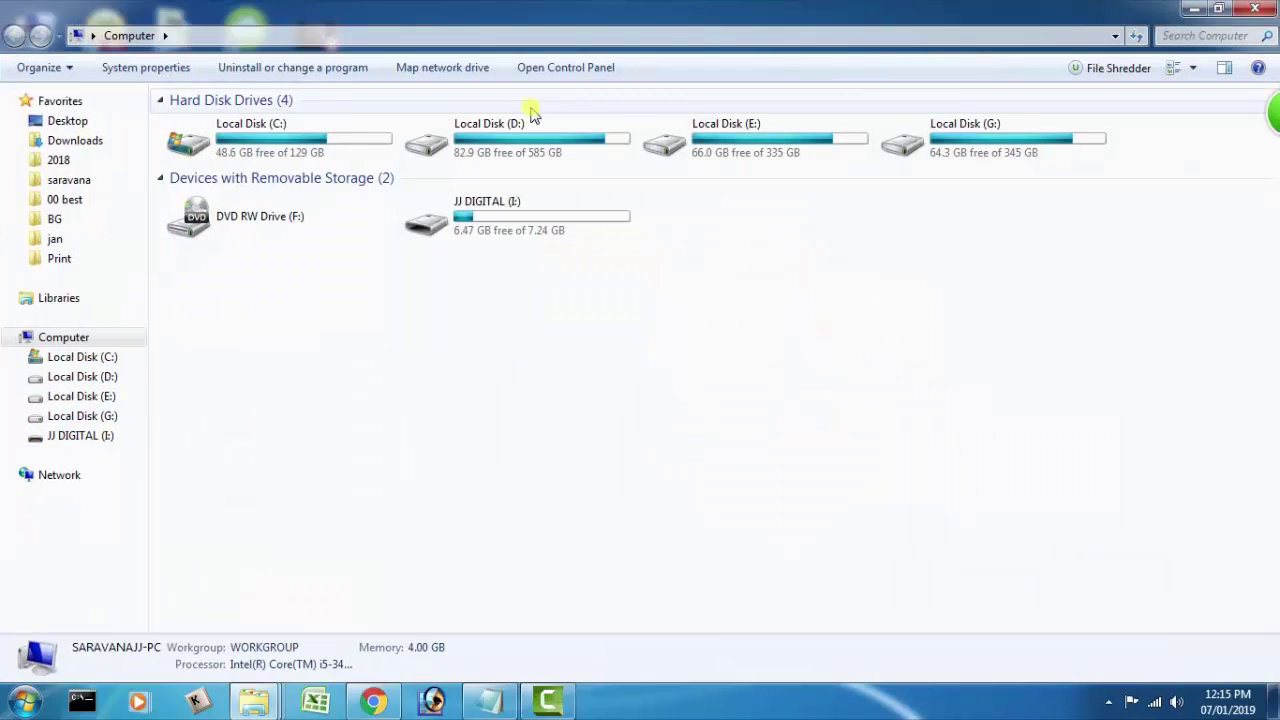
double_click(600, 137)
double_click(815, 145)
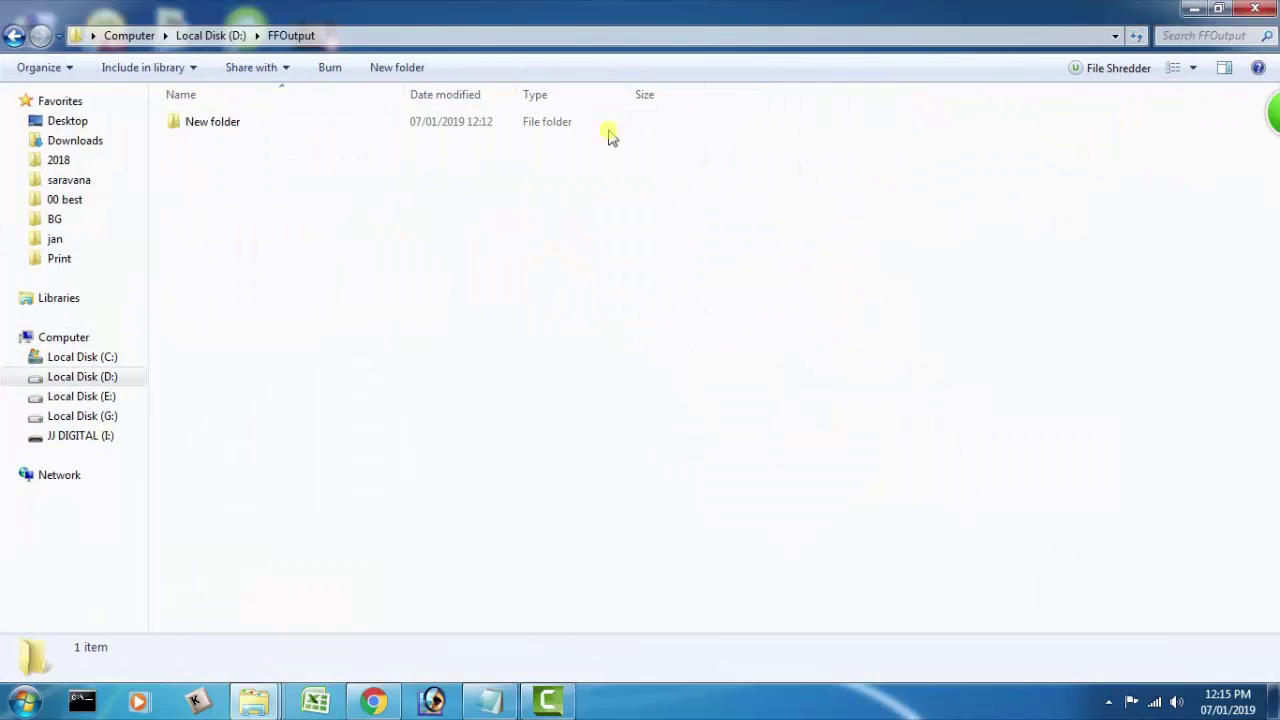
double_click(289, 121)
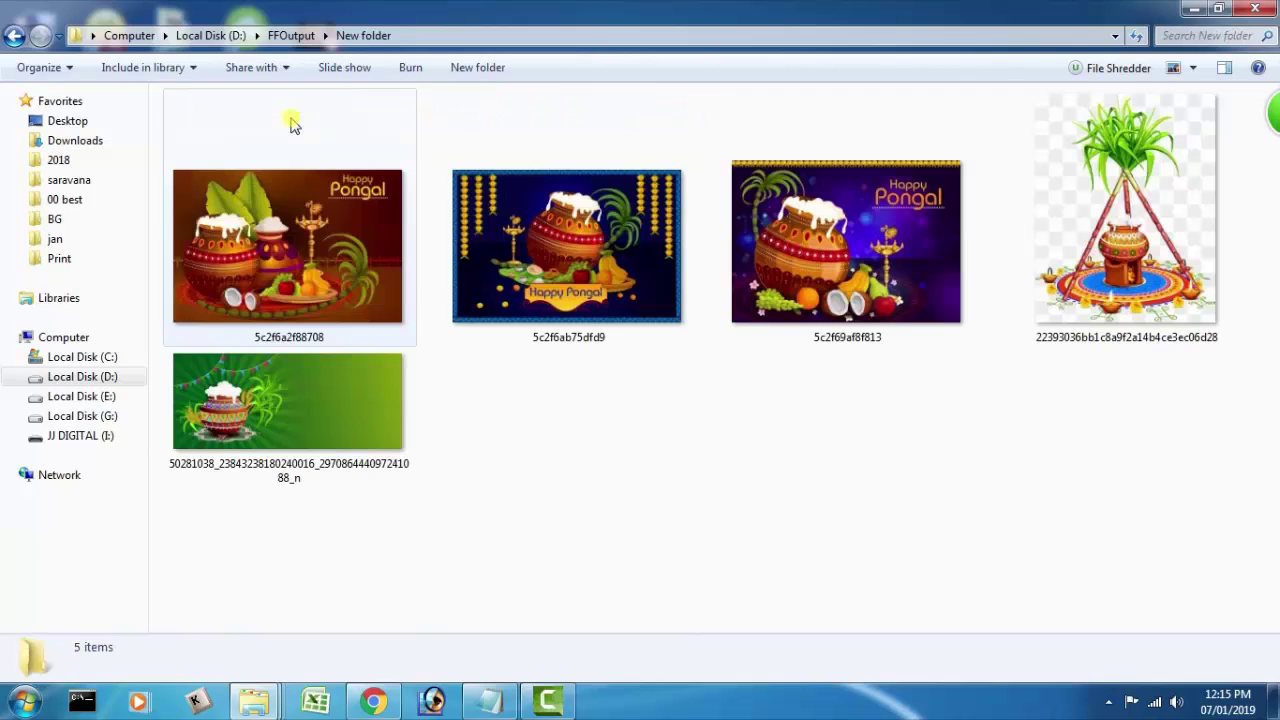
left_click(285, 36)
Open the security permissions of New folder in FFOutput for editing
right_click(277, 125)
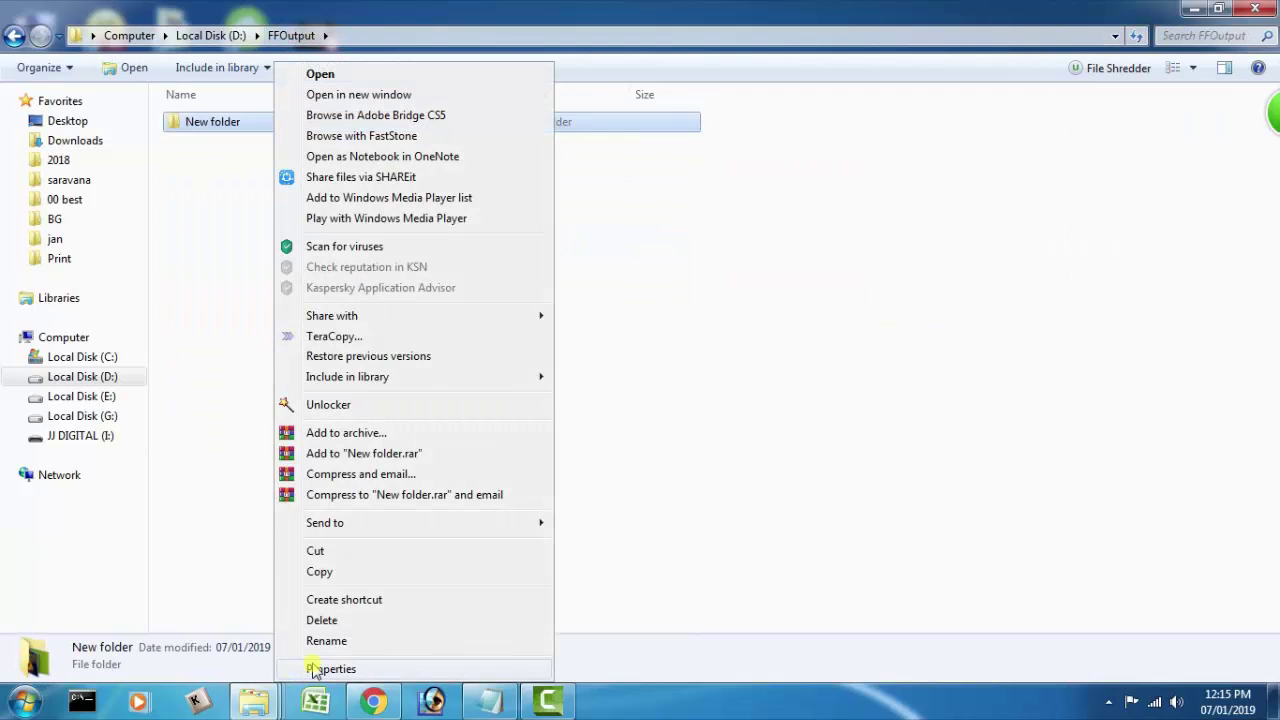
left_click(312, 662)
left_click(404, 170)
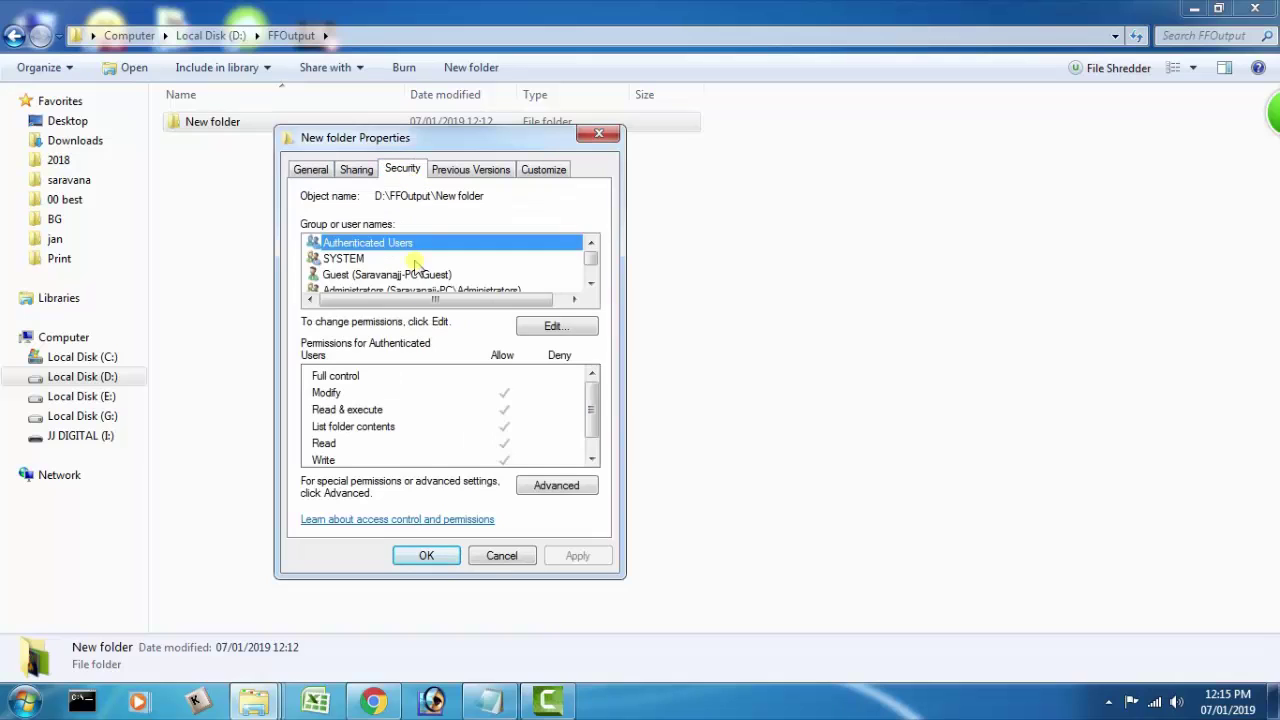
left_click(565, 325)
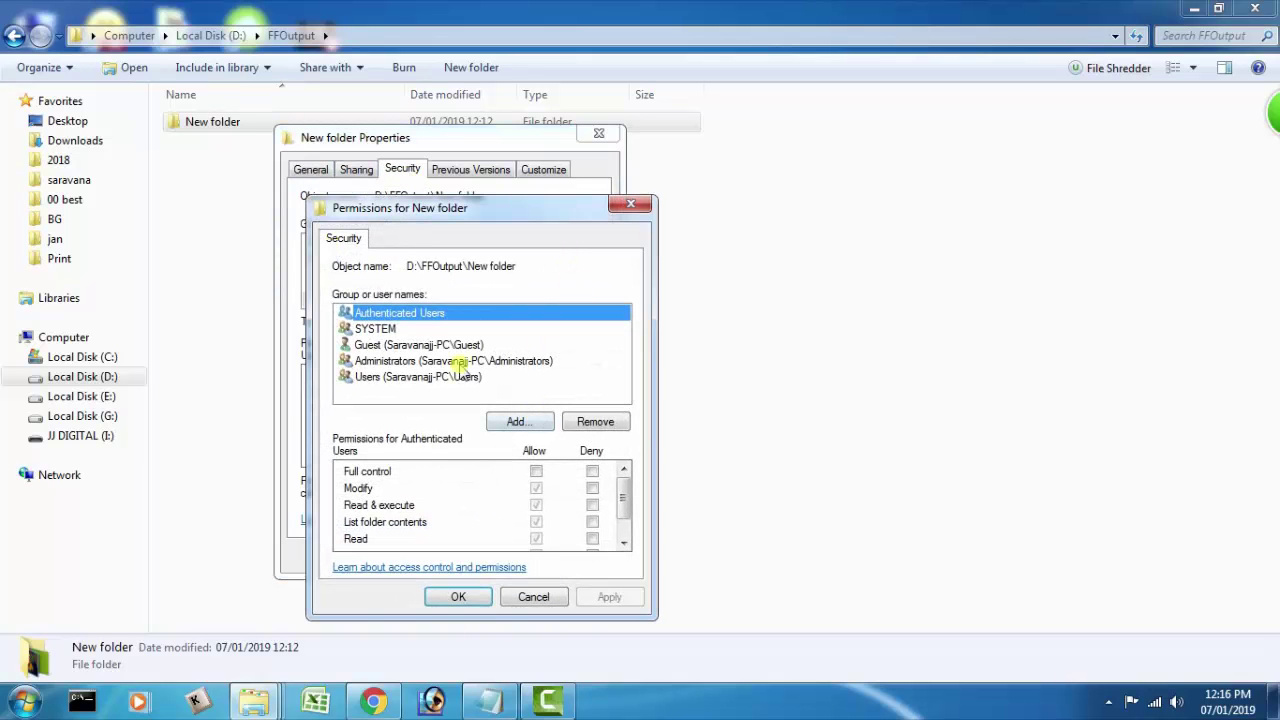
Deny full control of New folder to SYSTEM, Administrators and Users, apply the permissions, and close its properties
left_click(398, 332)
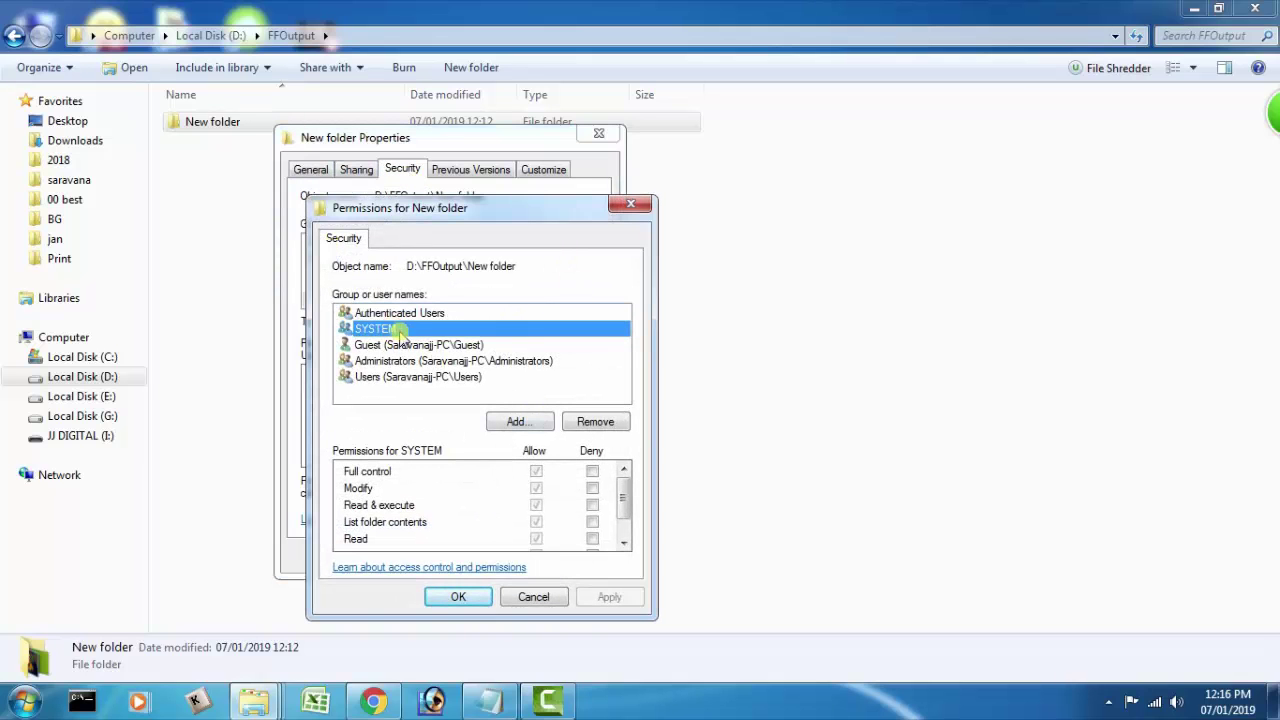
left_click(592, 471)
left_click(428, 346)
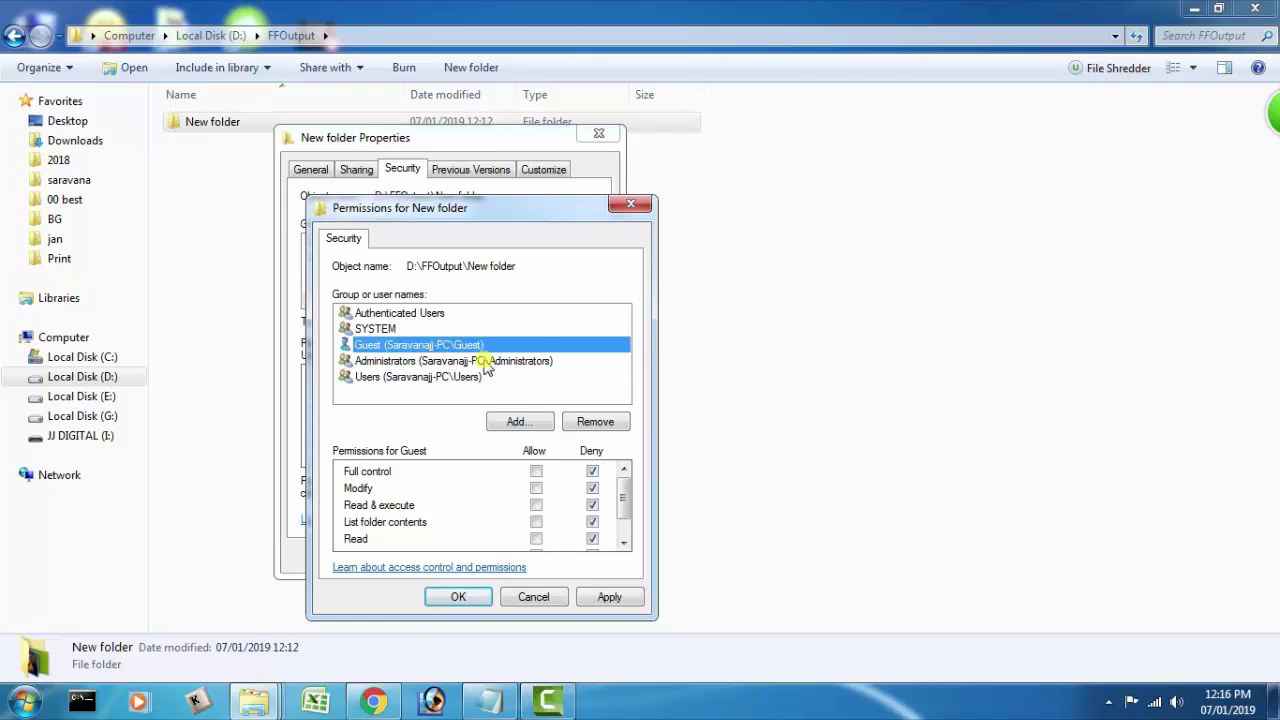
left_click(484, 362)
left_click(592, 472)
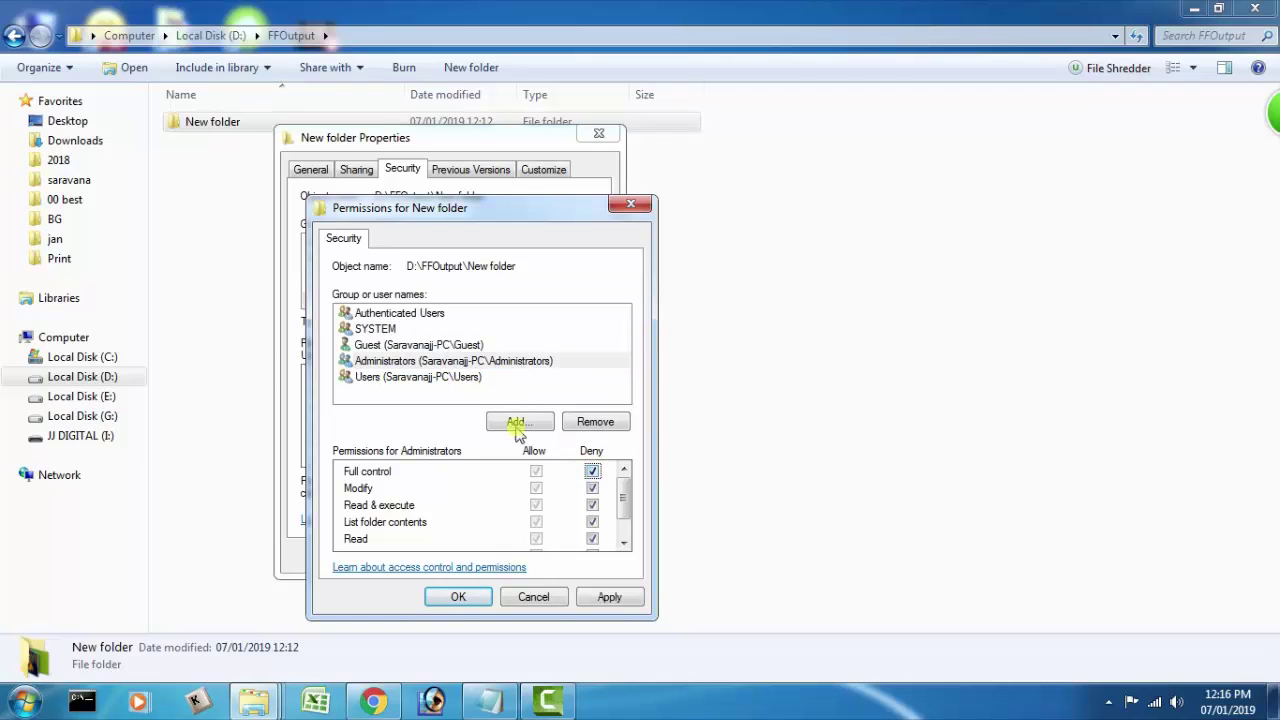
left_click(448, 378)
left_click(592, 472)
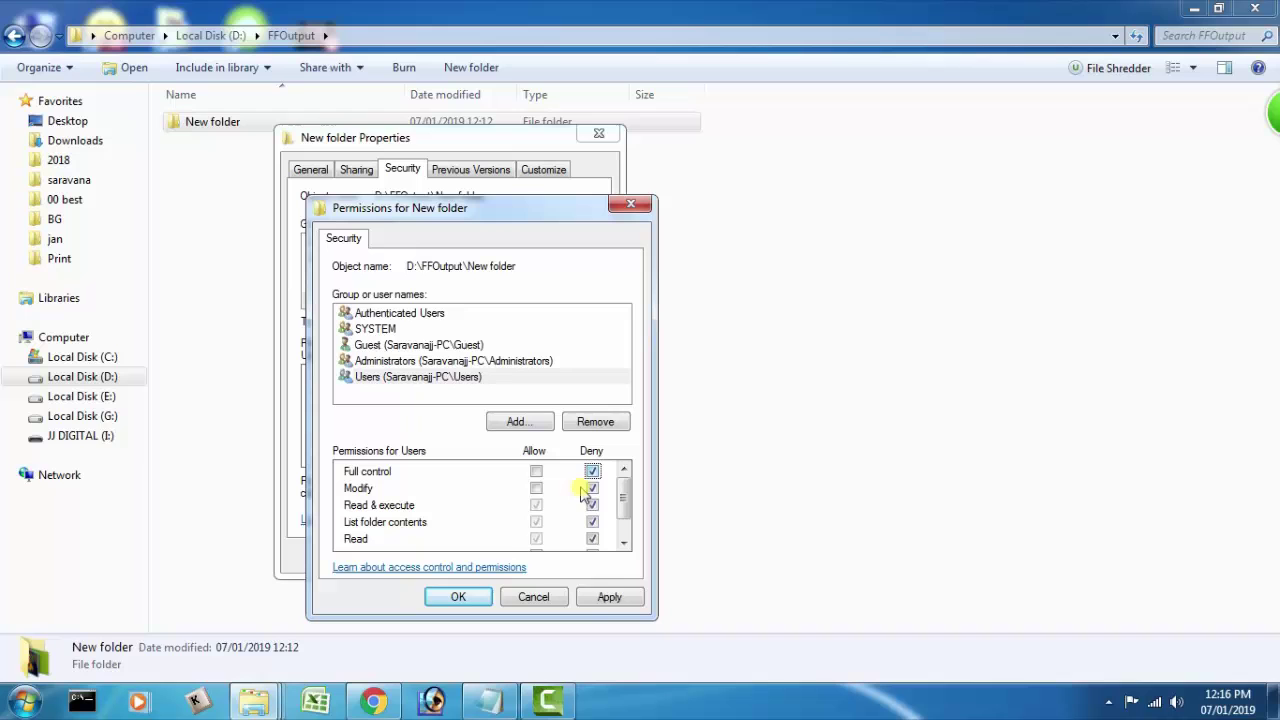
left_click(607, 598)
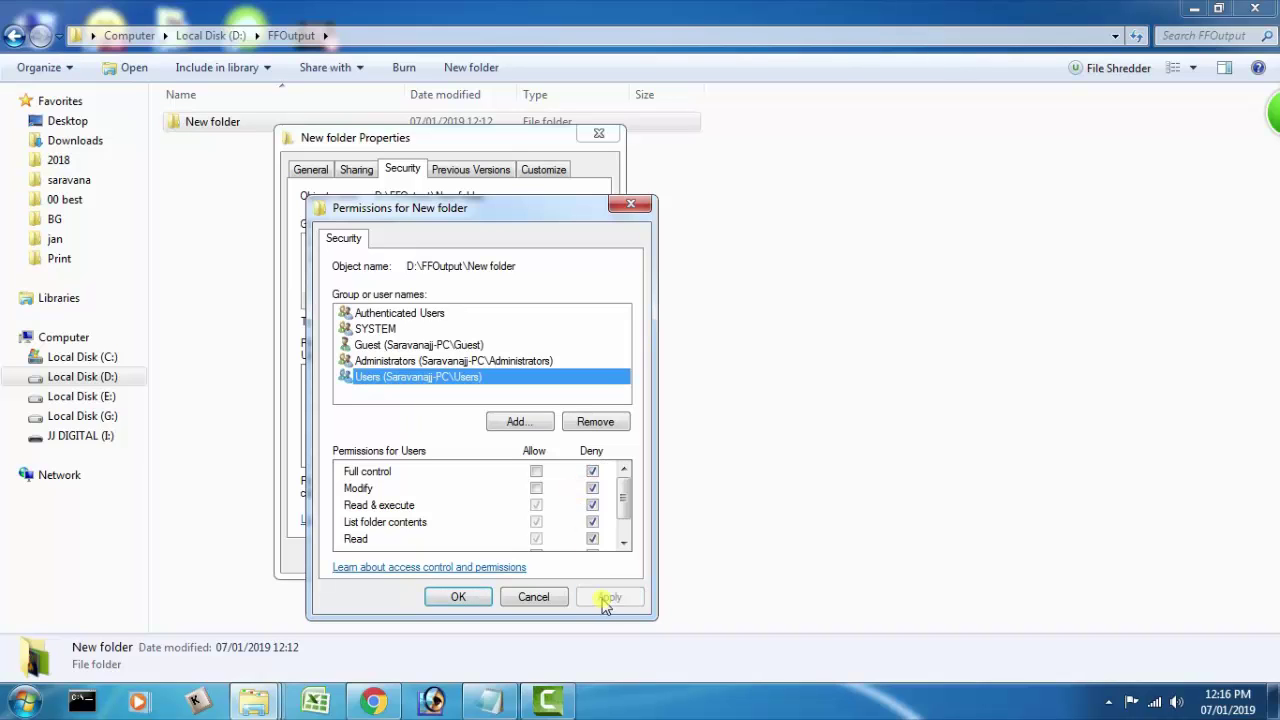
left_click(458, 597)
left_click(455, 565)
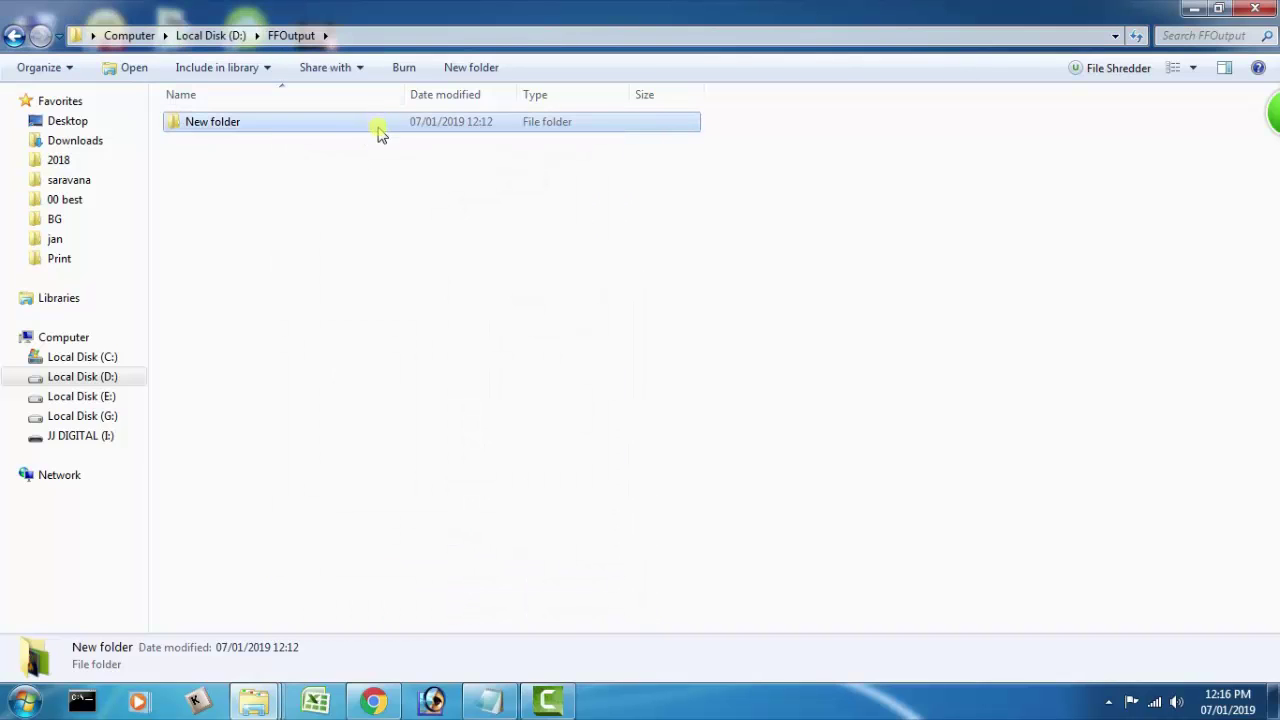
Try to open New folder and request permanent access to it
double_click(378, 124)
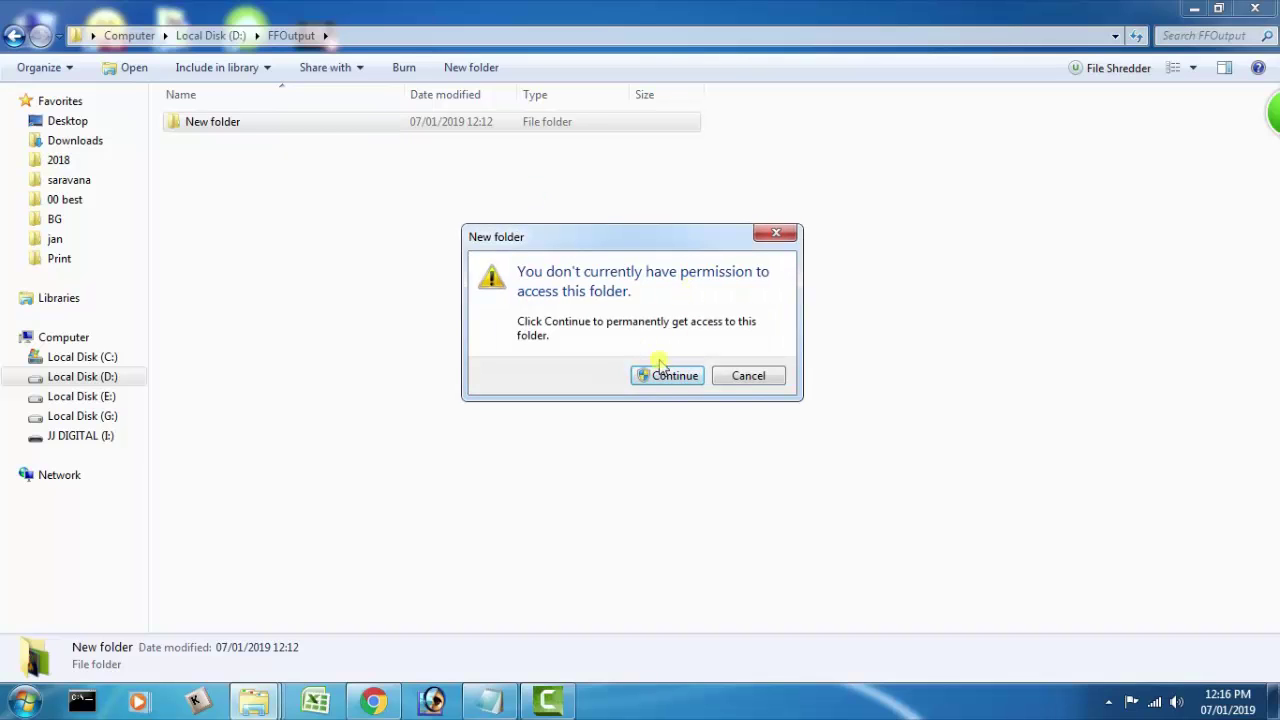
left_click_drag(610, 244, 545, 220)
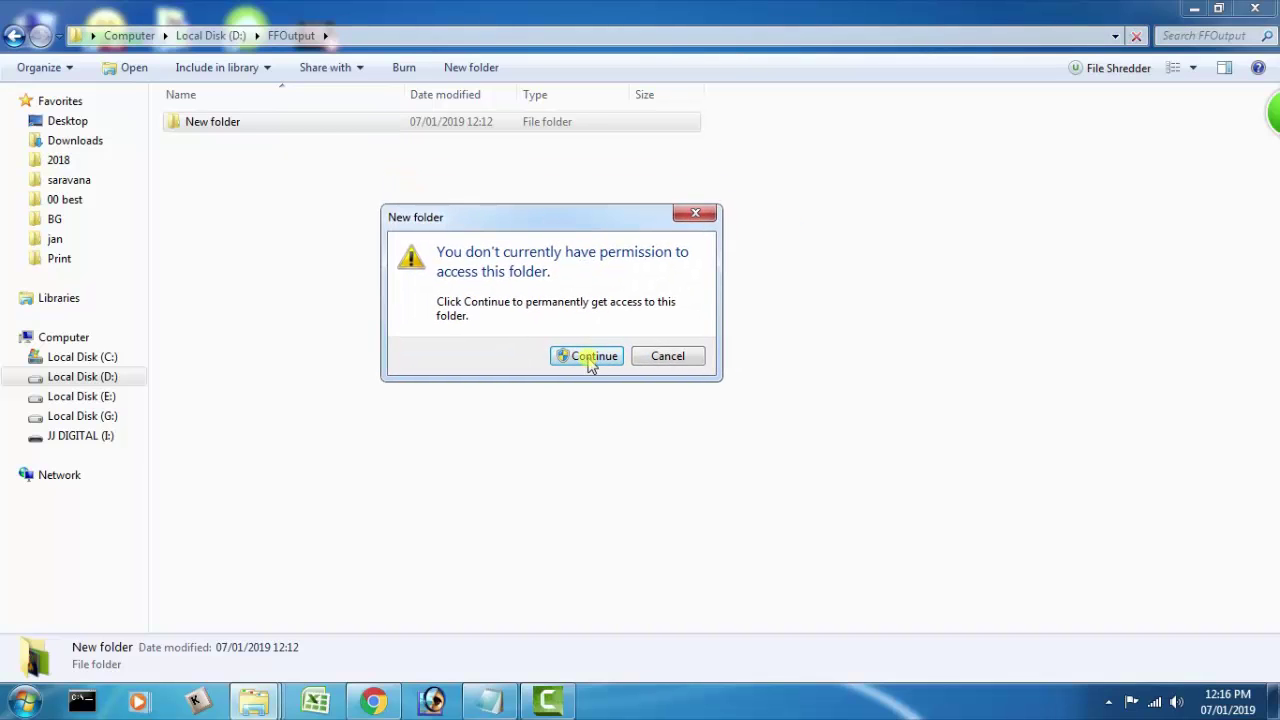
left_click(591, 363)
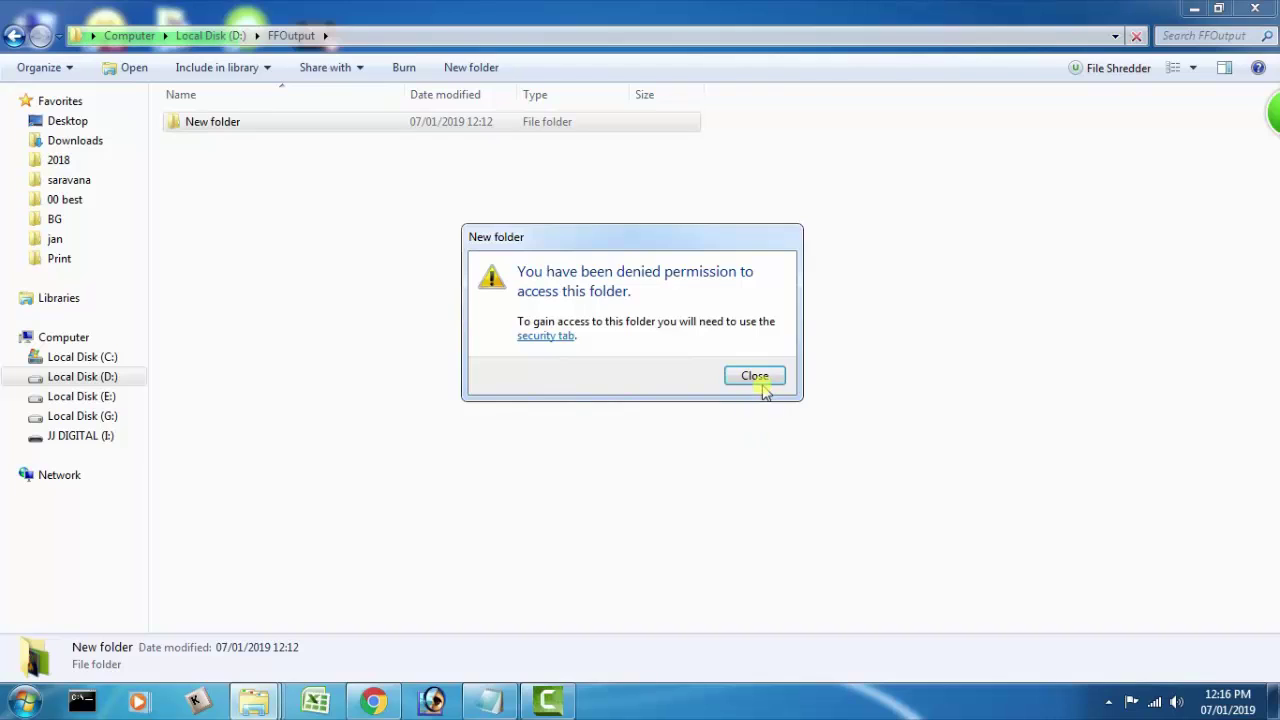
left_click(760, 376)
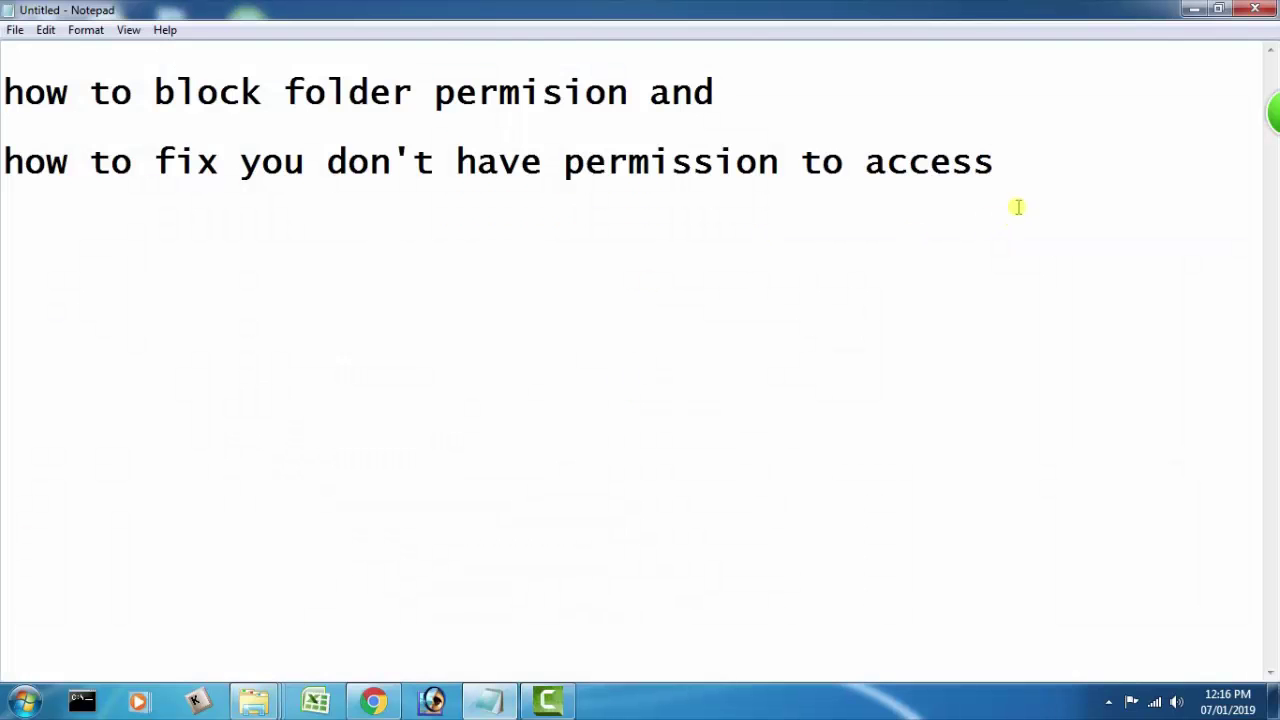
In the open Notepad note, add the line "now fix it..." below the existing text, and minimize Notepad
left_click(1036, 181)
type("now fix it...")
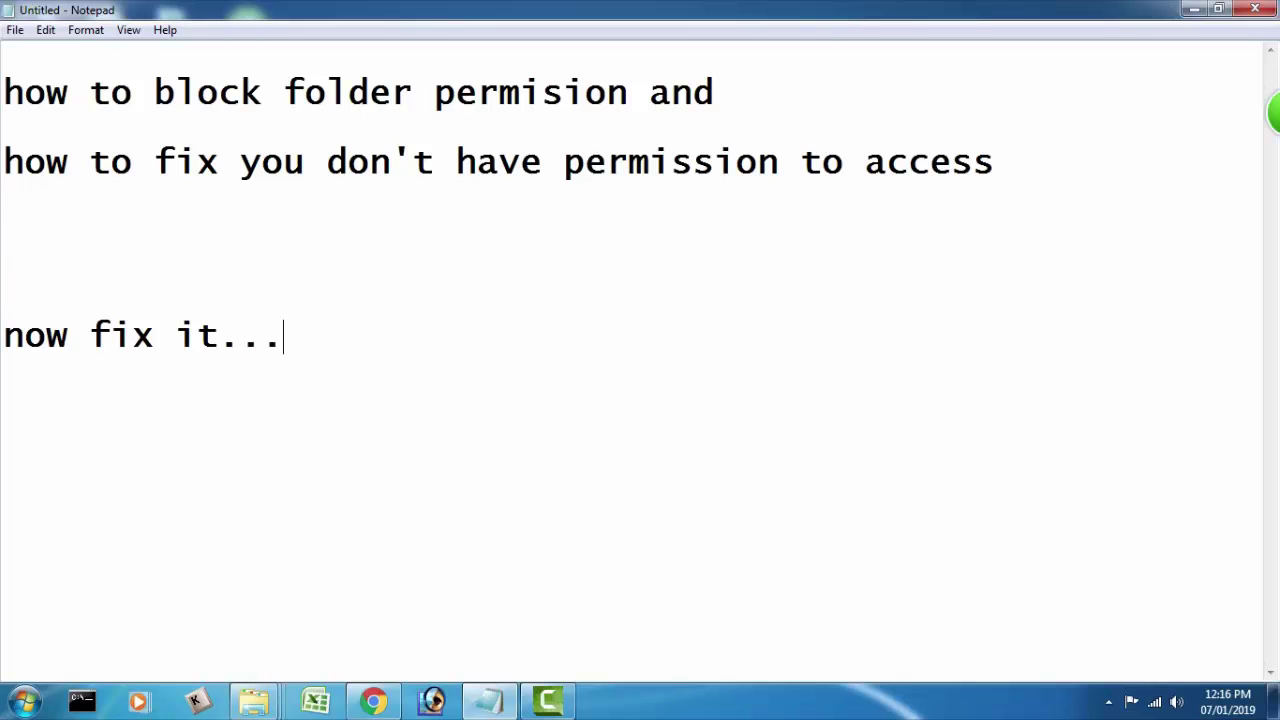
left_click(1194, 9)
Open New folder's security properties again, check its listed groups, and bring up its permissions for editing
right_click(305, 130)
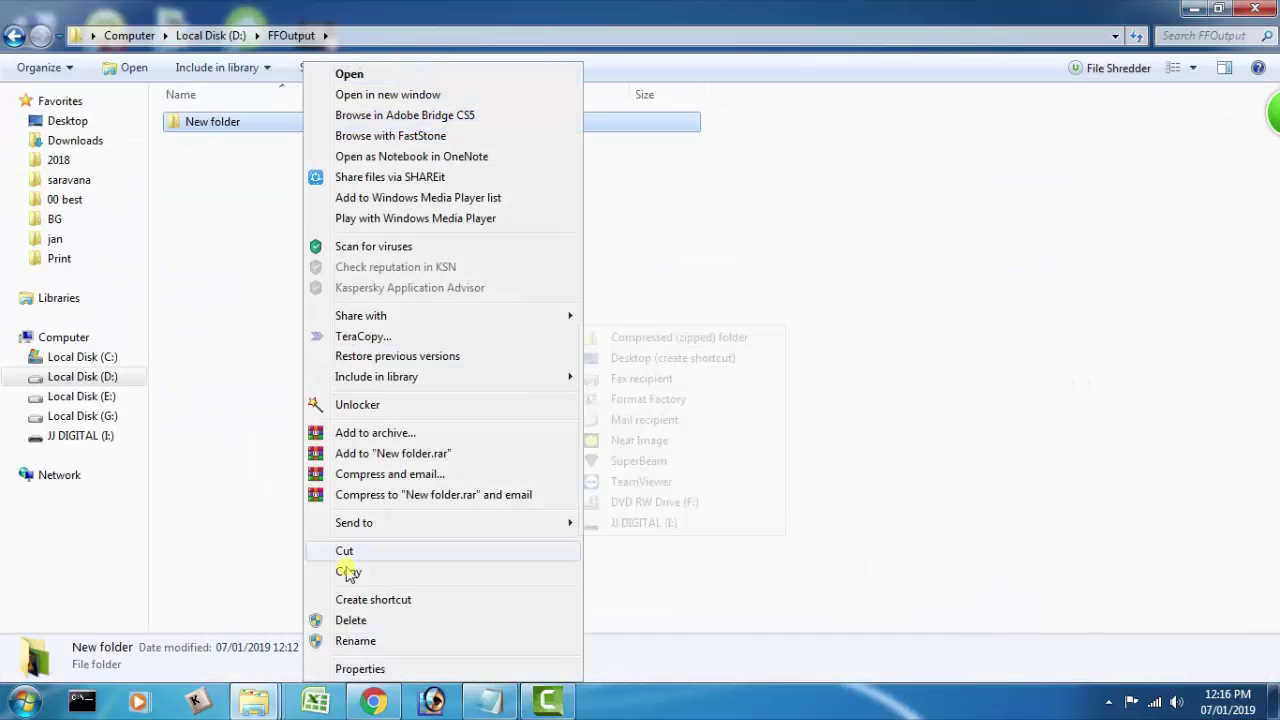
left_click(345, 702)
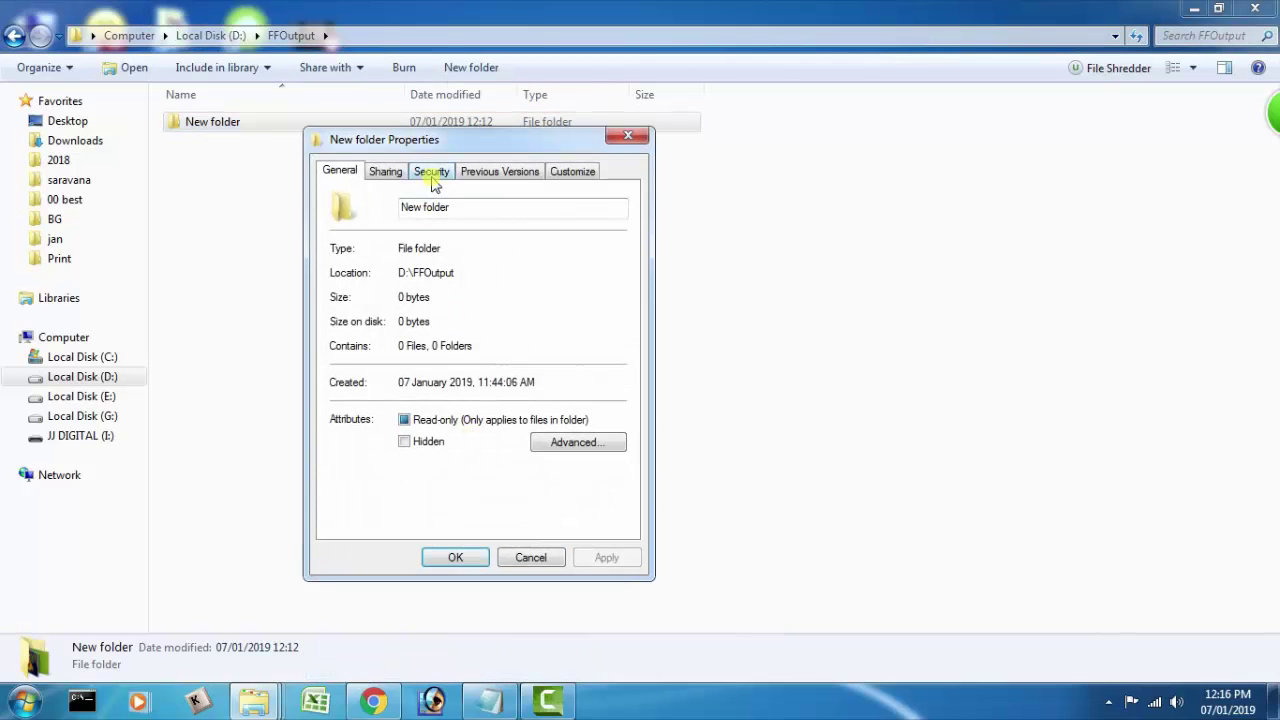
left_click(431, 171)
left_click(582, 328)
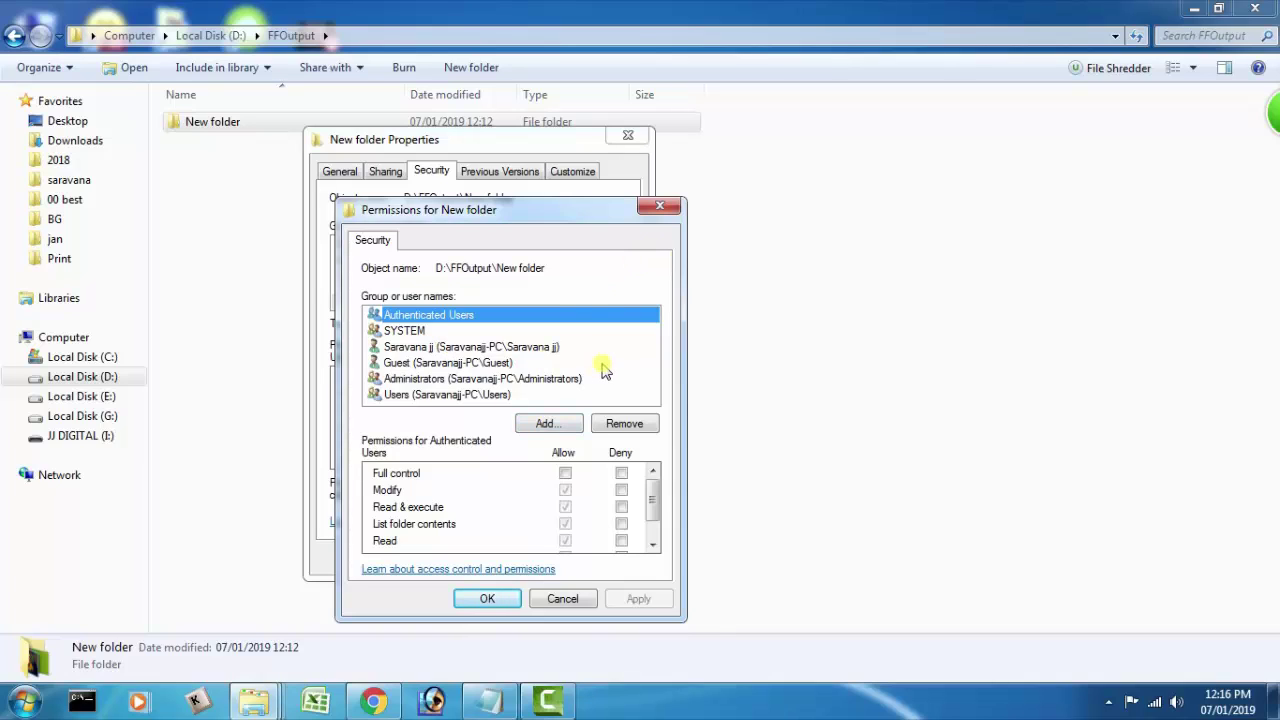
left_click(660, 207)
left_click(389, 246)
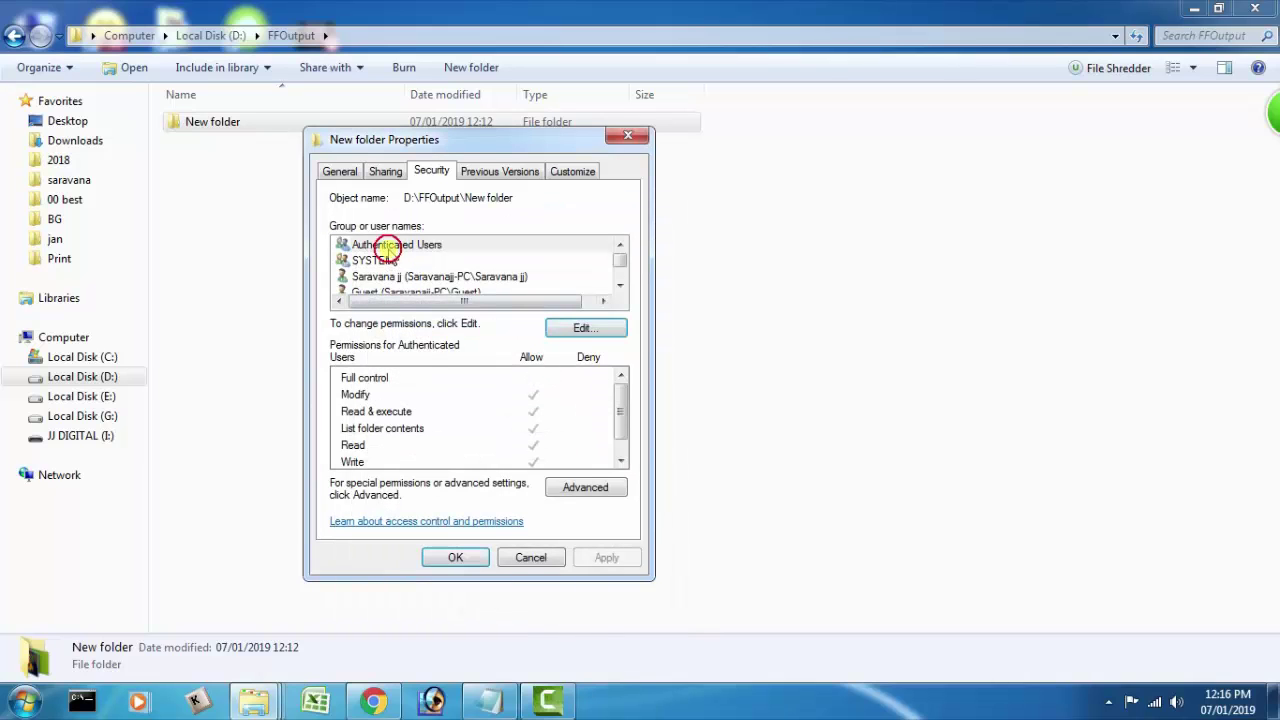
left_click(378, 260)
left_click(585, 328)
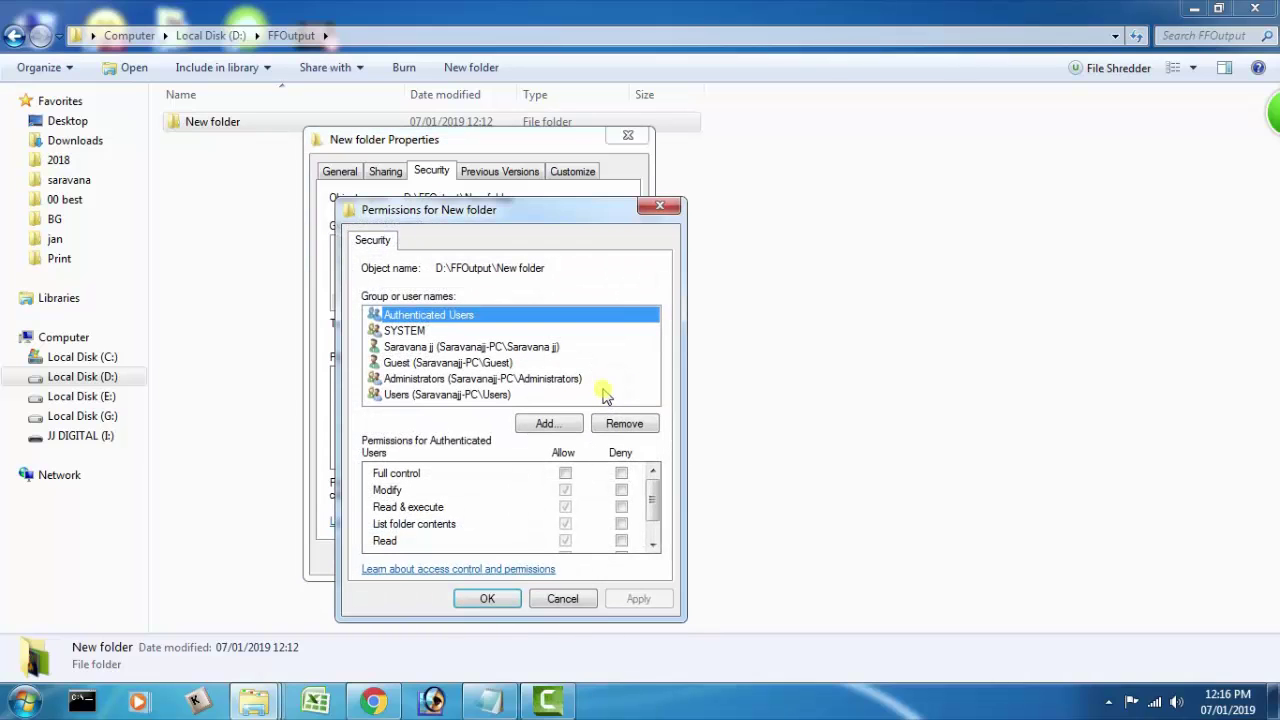
Clear all Deny permissions for SYSTEM, from Full control down to Write
left_click(400, 331)
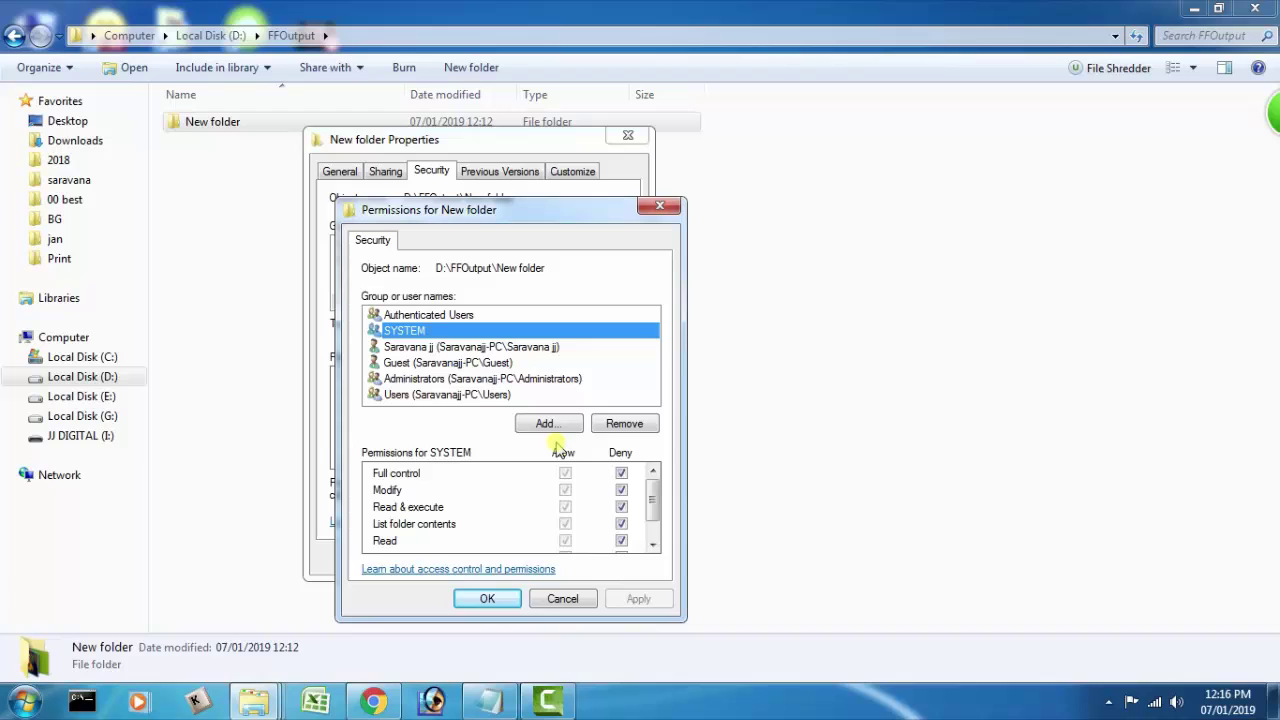
left_click(621, 473)
left_click(621, 490)
left_click(621, 507)
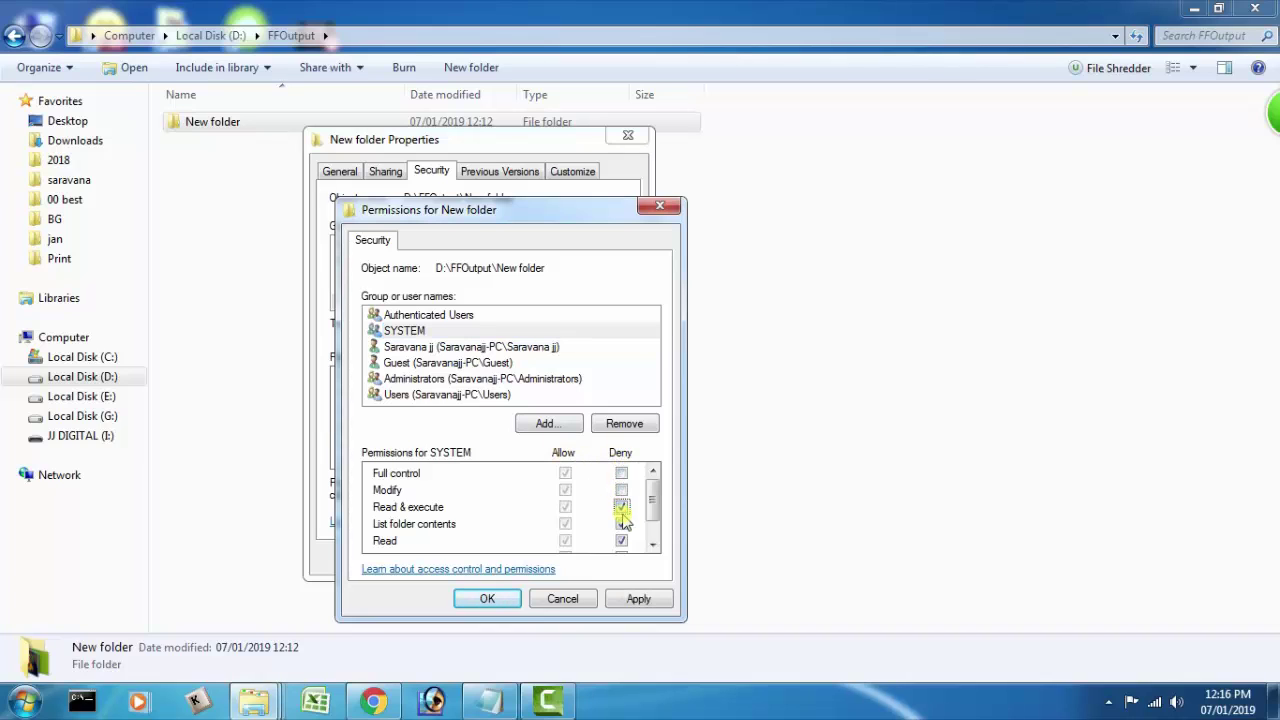
left_click(622, 541)
left_click(621, 524)
scroll(623, 530, "down", 1)
left_click(621, 525)
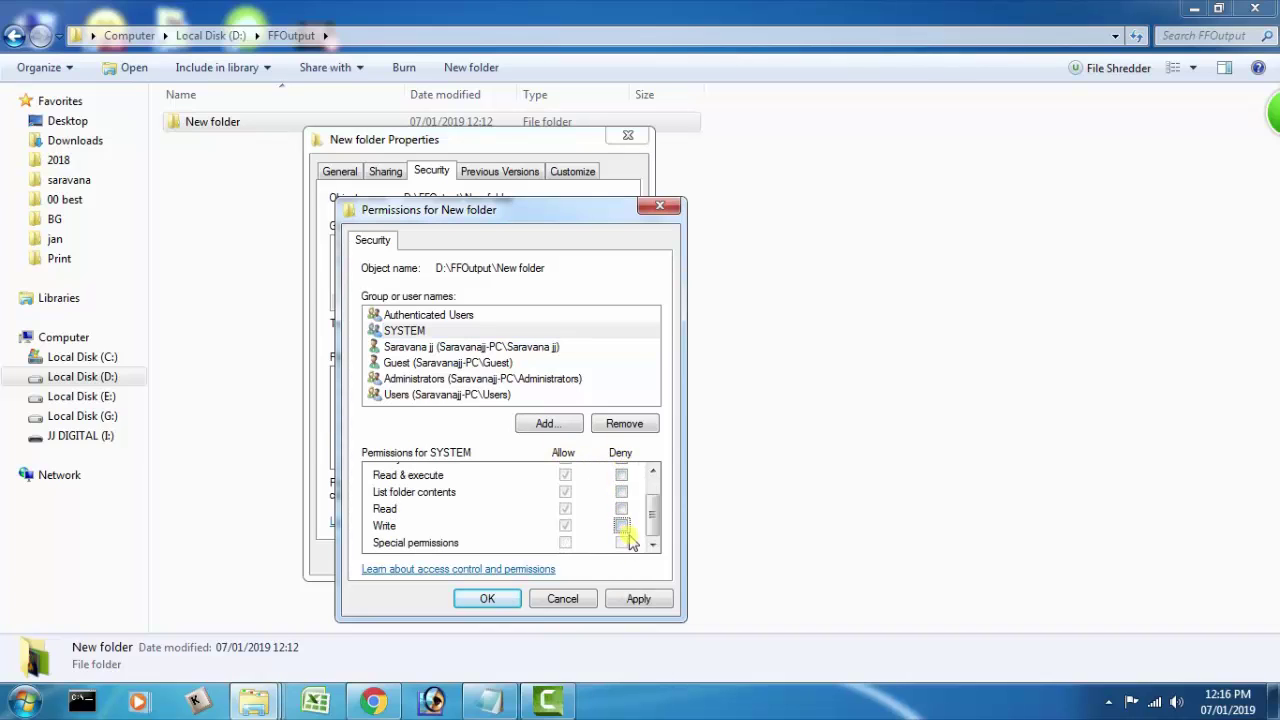
Check the individual user account's permissions and allow Guest full control of New folder
left_click(430, 346)
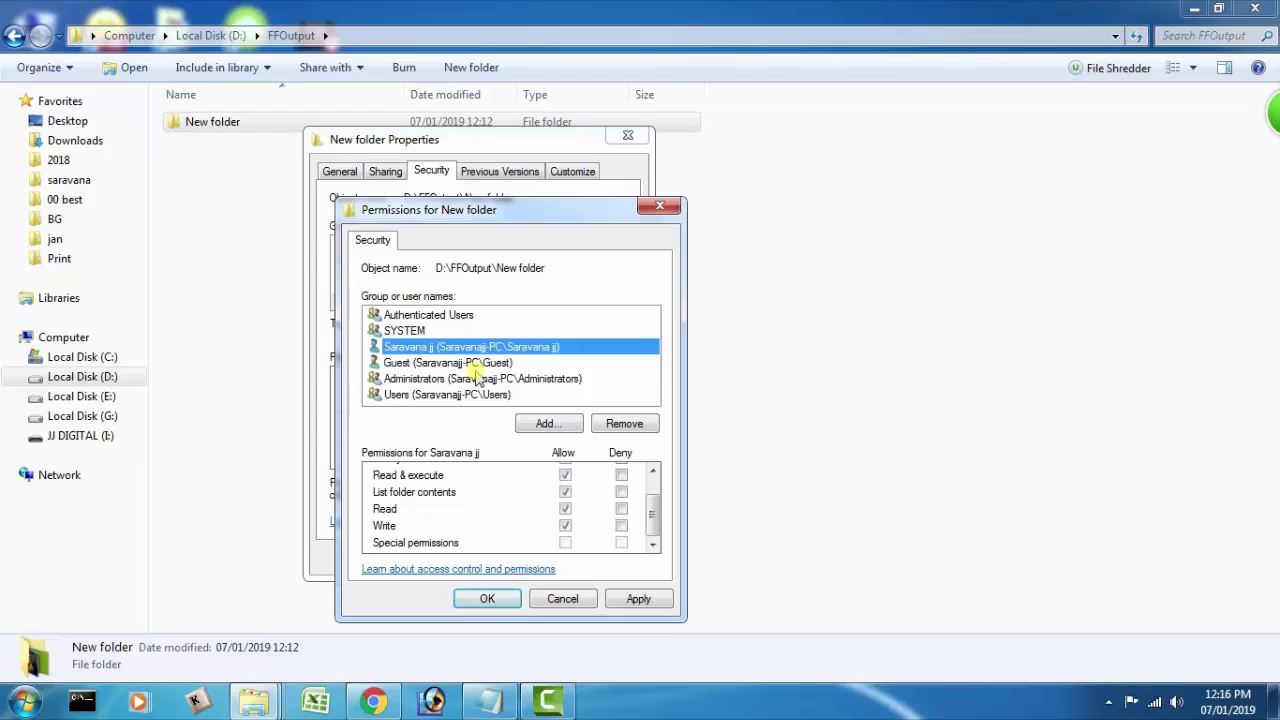
left_click(487, 363)
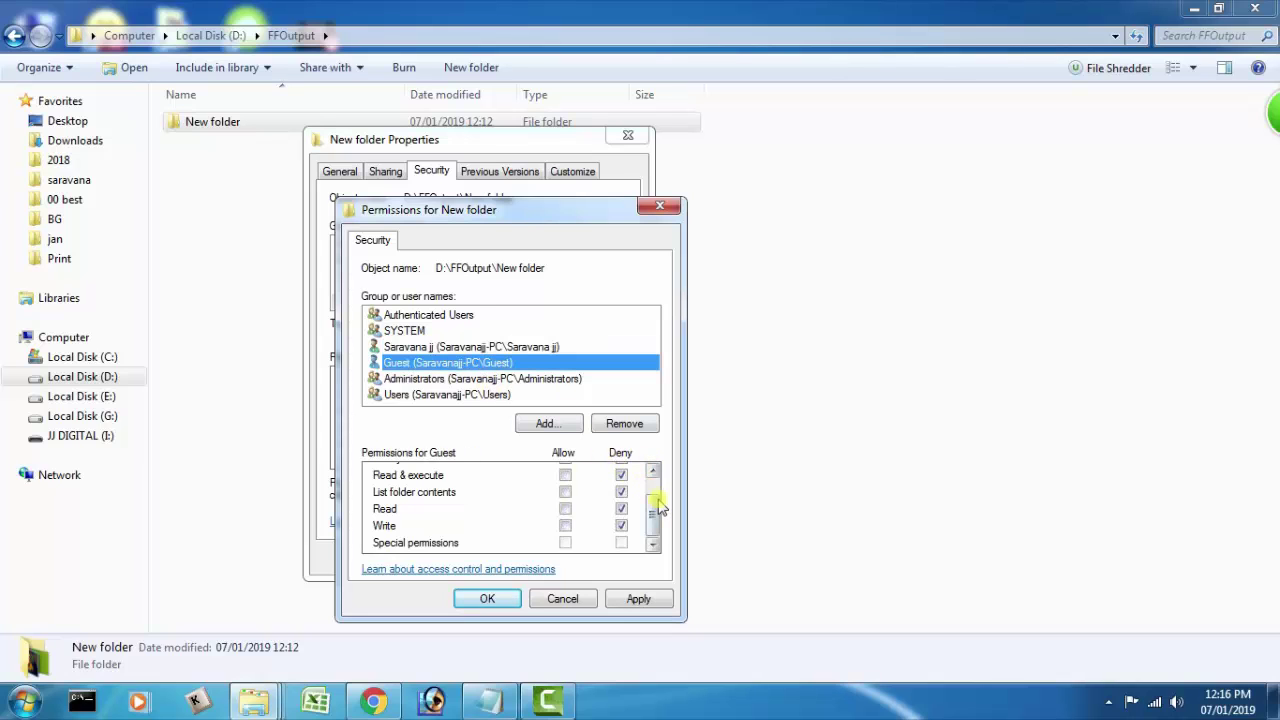
scroll(651, 500, "up", 1)
left_click(565, 473)
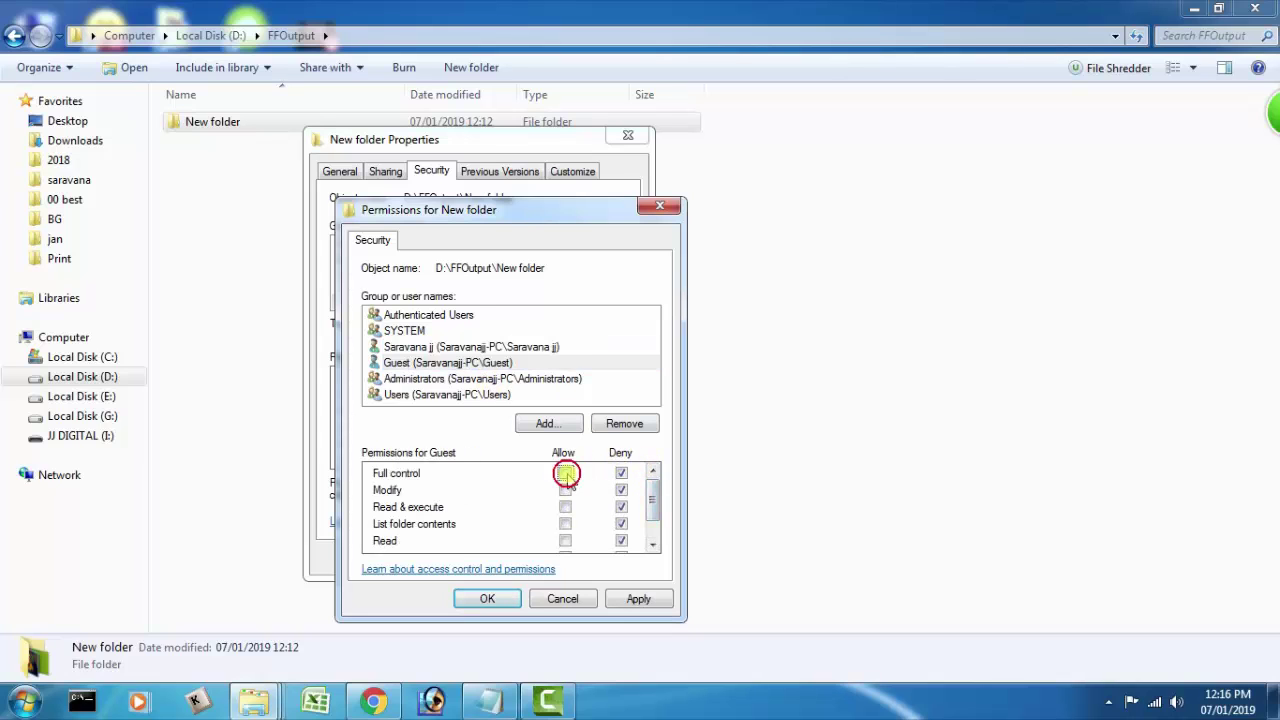
Clear the Deny permissions for Administrators on New folder
left_click(465, 385)
left_click(621, 473)
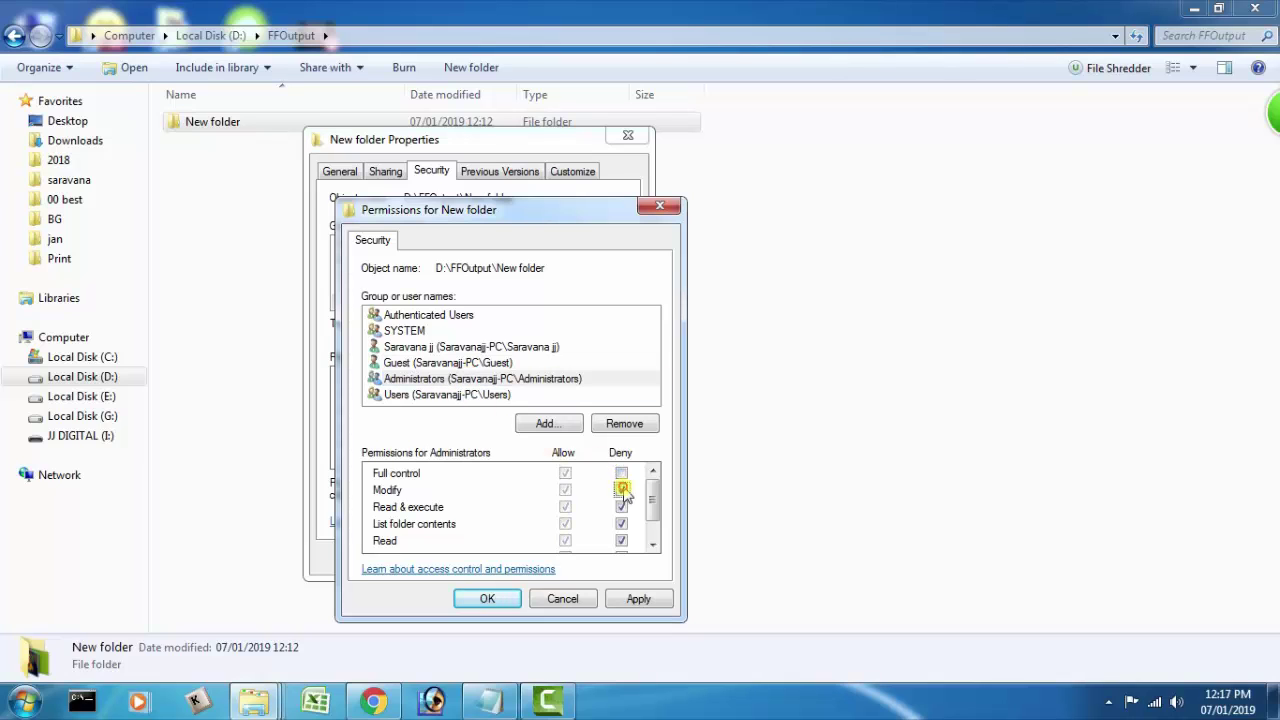
left_click(621, 490)
left_click(621, 526)
left_click(621, 539)
scroll(622, 536, "down", 1)
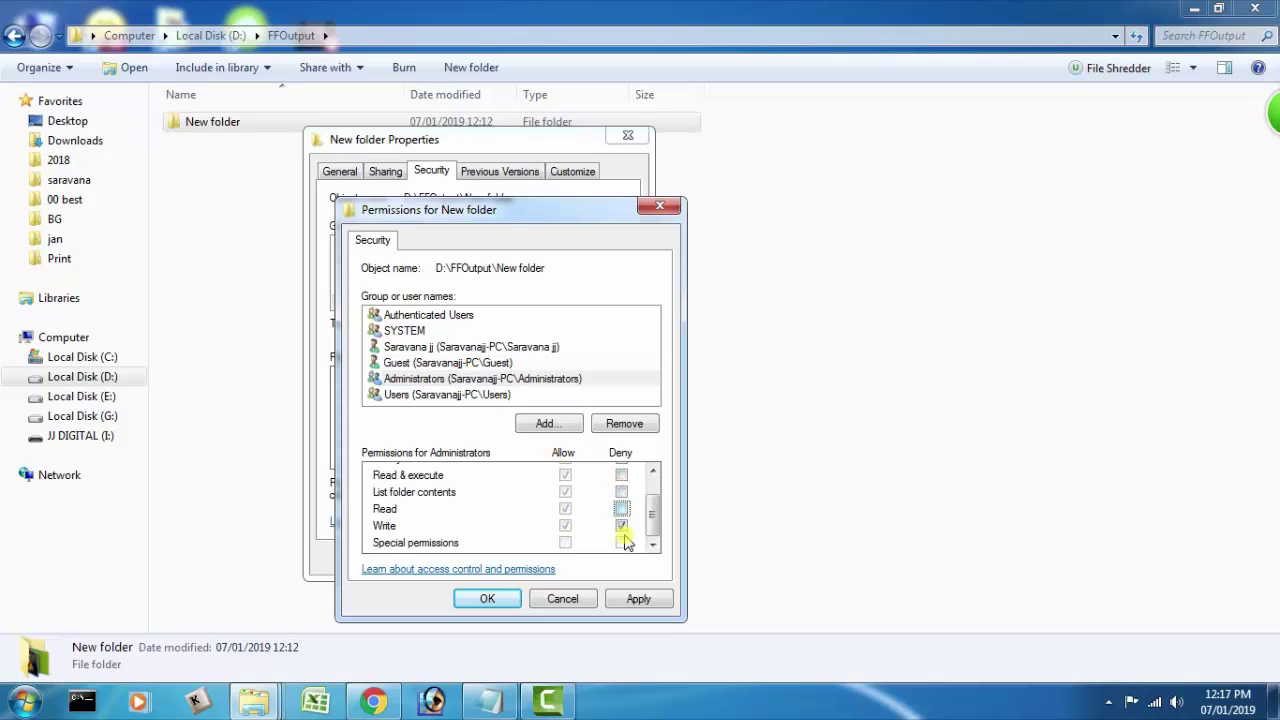
Clear all Deny permissions for the Users group on New folder
left_click(440, 394)
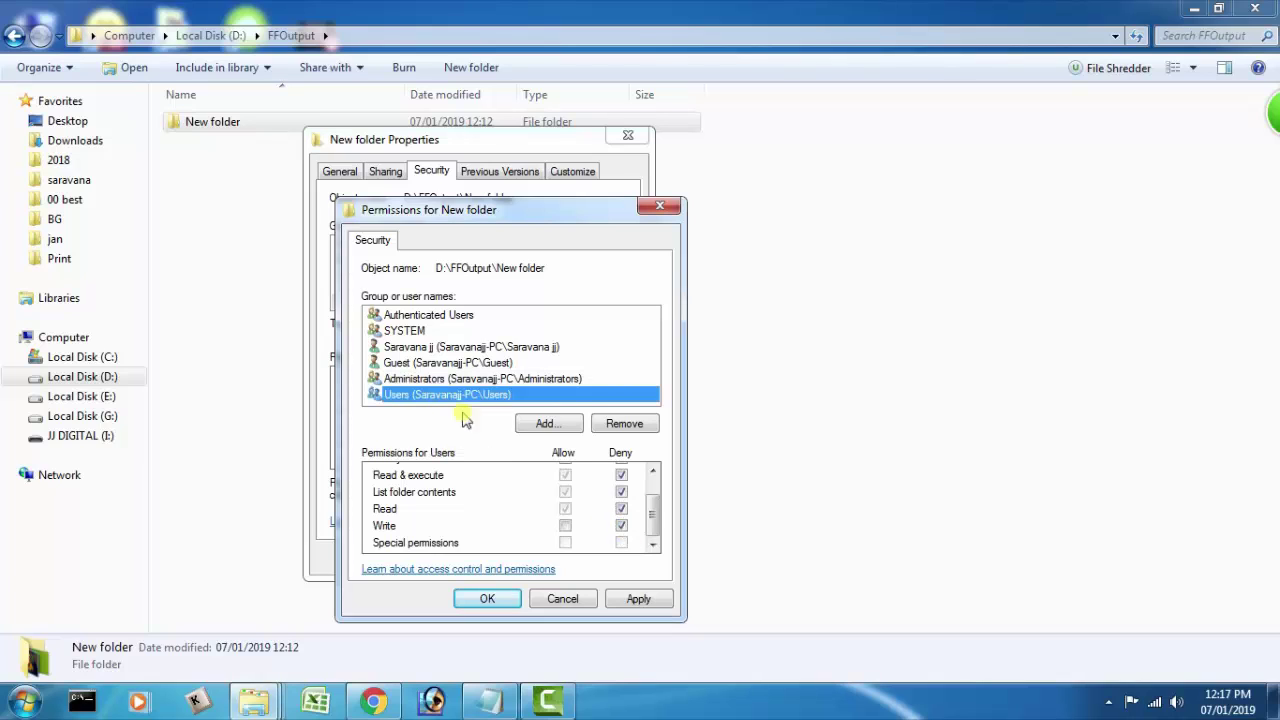
left_click(621, 475)
left_click(622, 526)
left_click(622, 526)
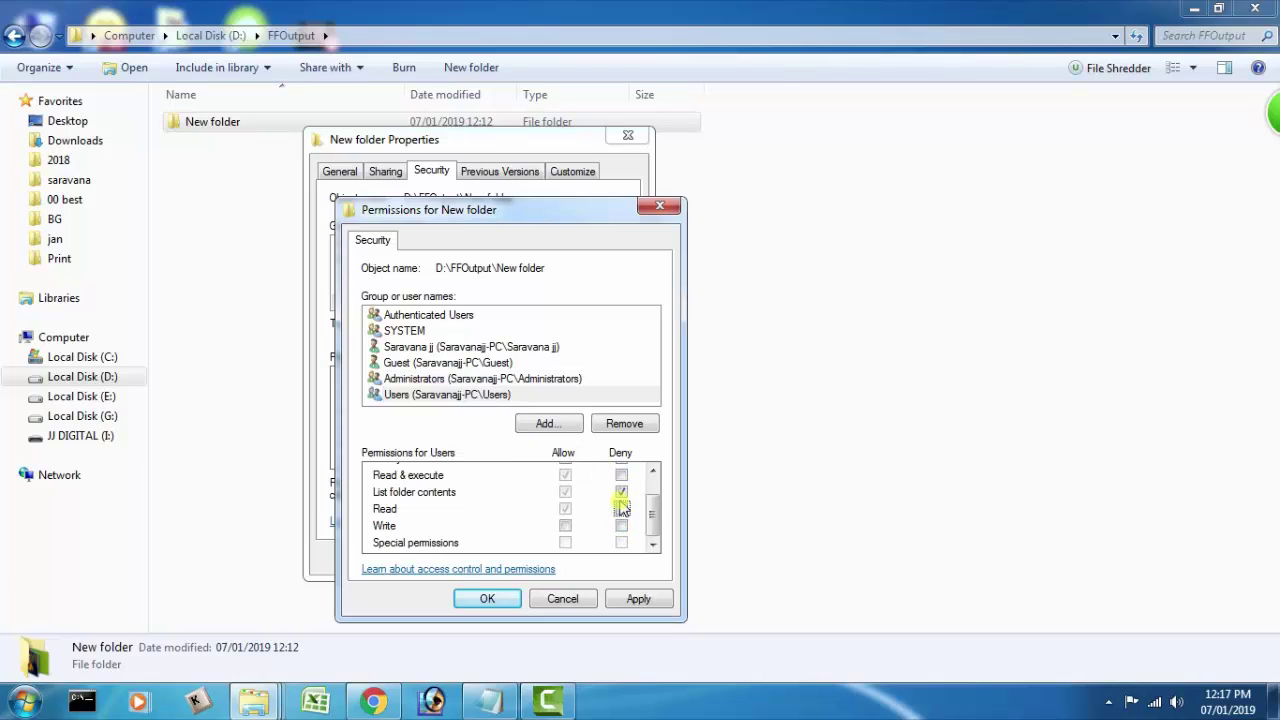
left_click(621, 492)
scroll(622, 500, "up", 1)
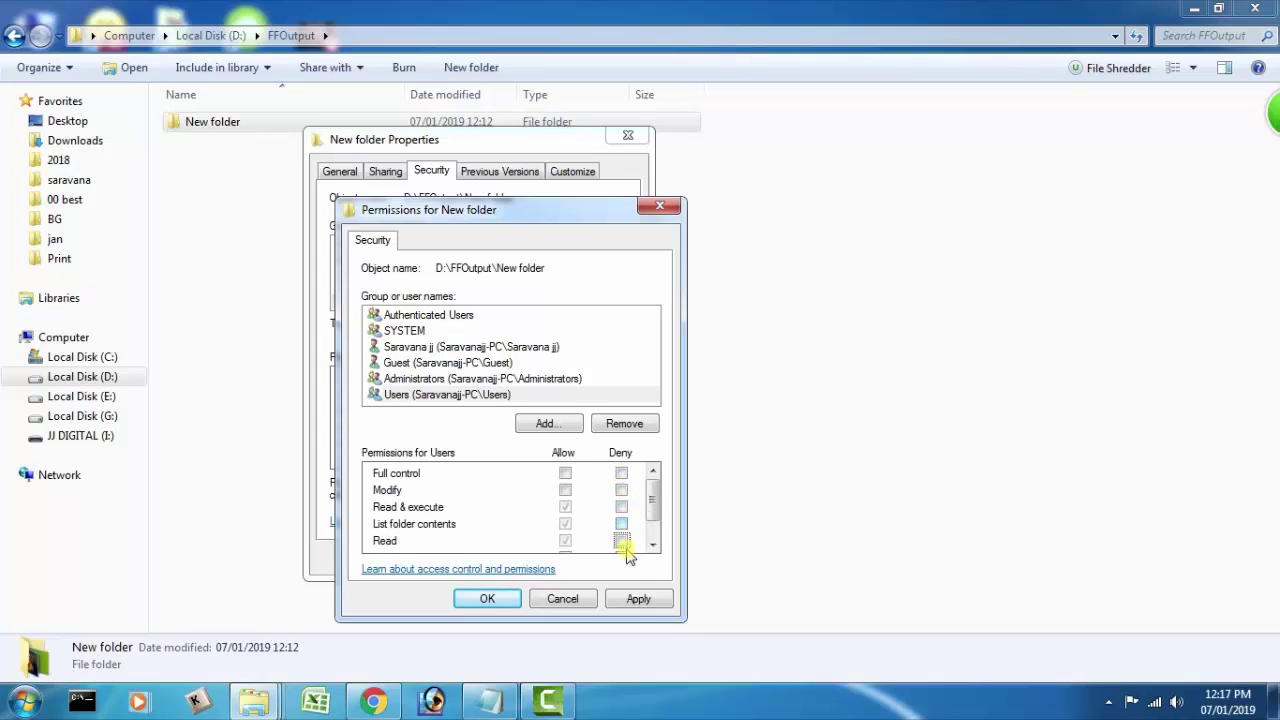
Apply the cleared permissions, allow the Users group full control, and apply that change as well
left_click(640, 599)
left_click(565, 473)
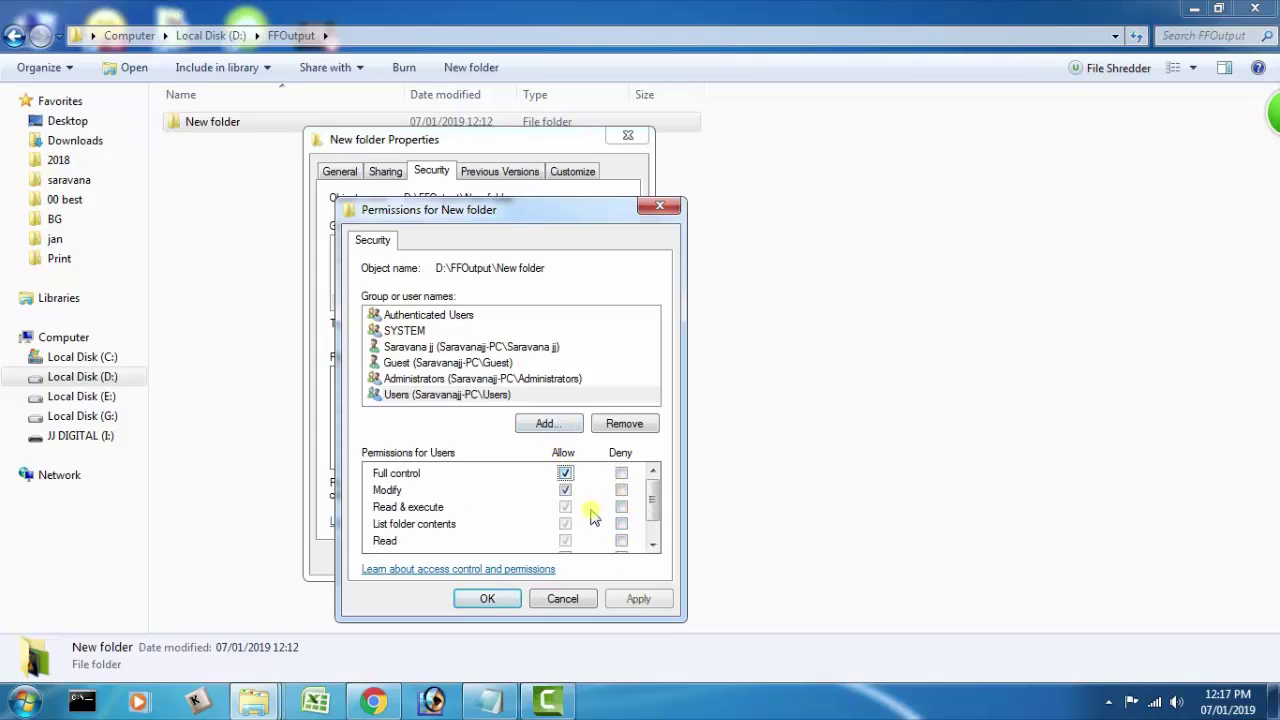
left_click(638, 599)
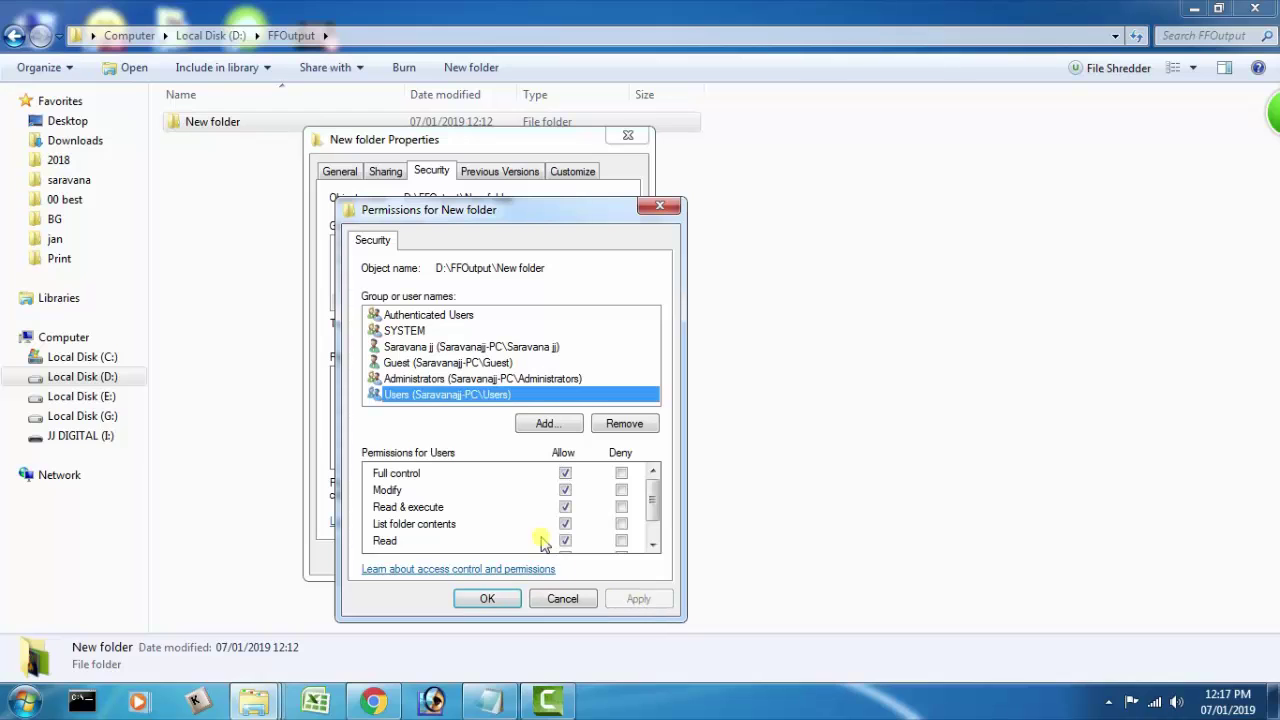
Confirm the permission changes and close New folder's properties, refresh the FFOutput file list and open New folder
left_click(487, 599)
left_click(464, 557)
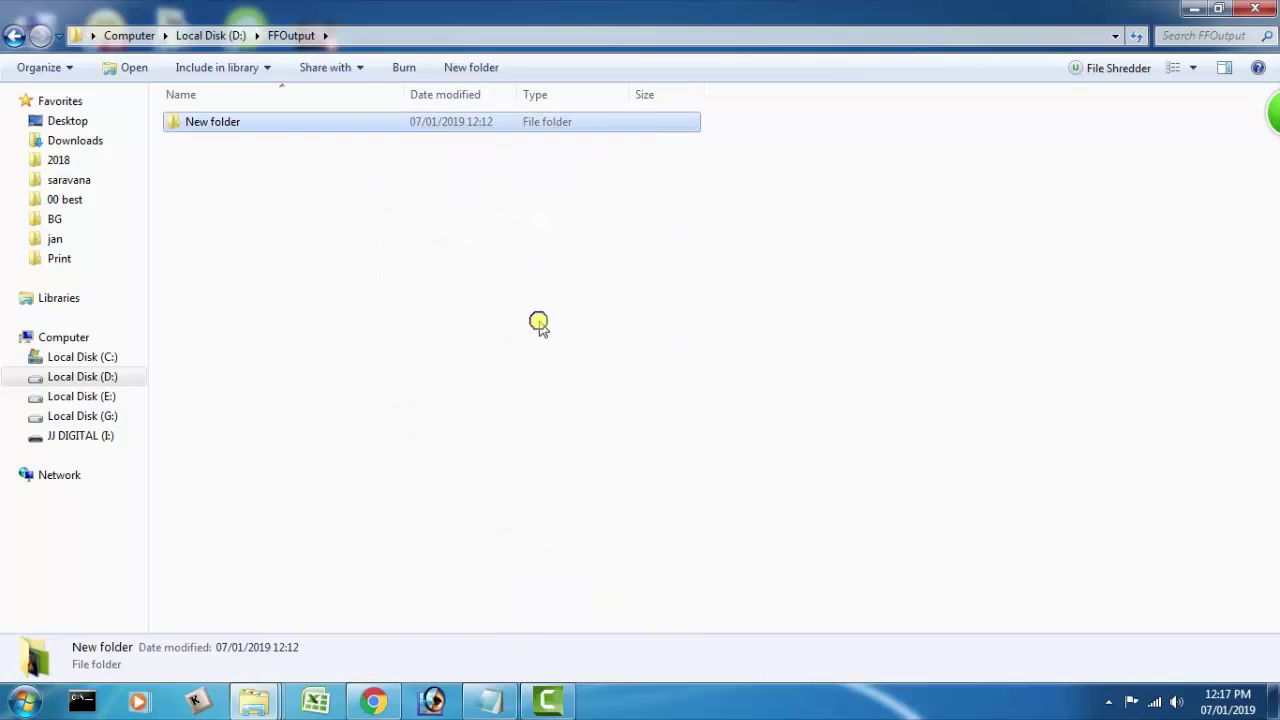
right_click(539, 323)
left_click(585, 397)
double_click(271, 124)
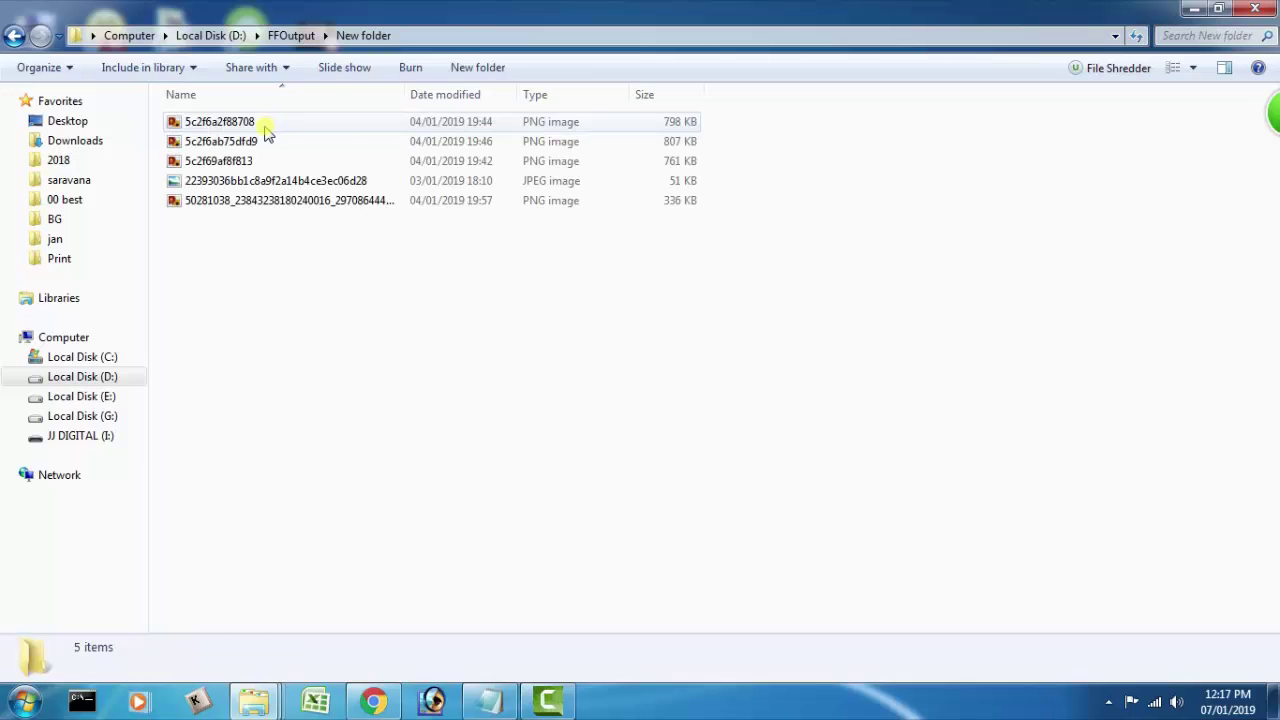
Show New folder's files as large icons, view the image 5c2f6a2f88708, and return to the FFOutput folder
left_click(1193, 67)
left_click(1183, 52)
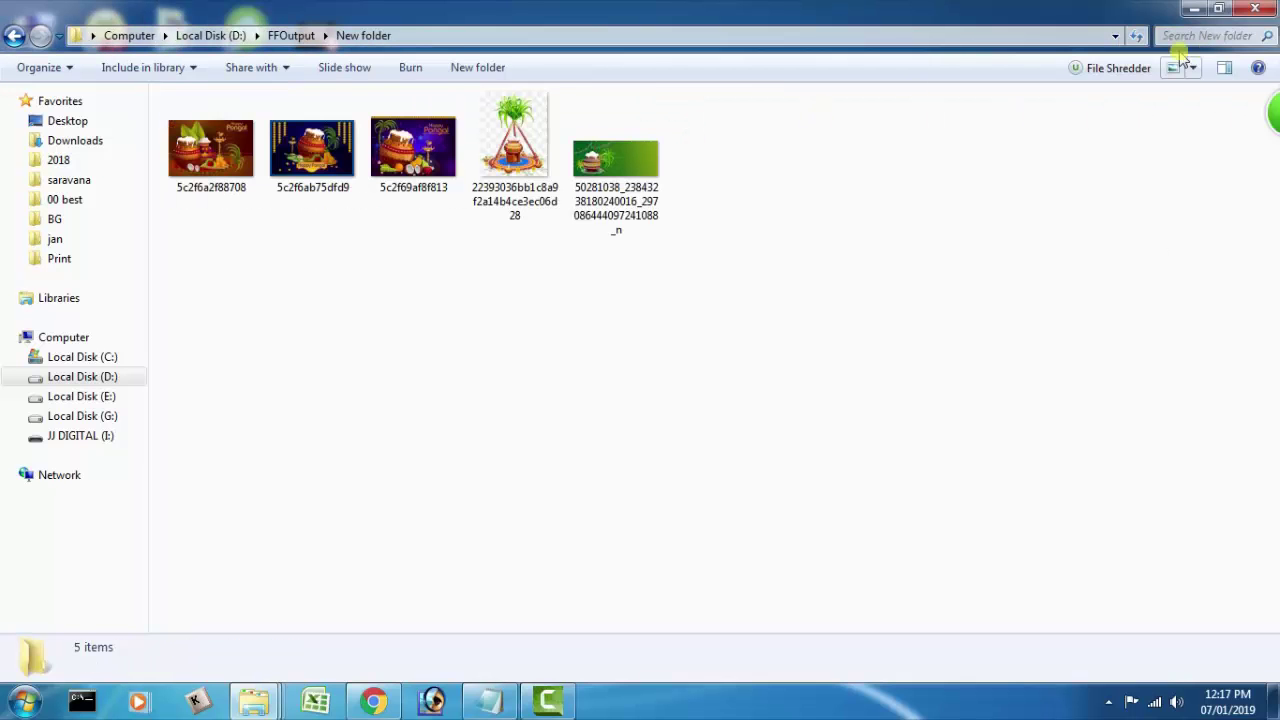
left_click(218, 137)
double_click(216, 137)
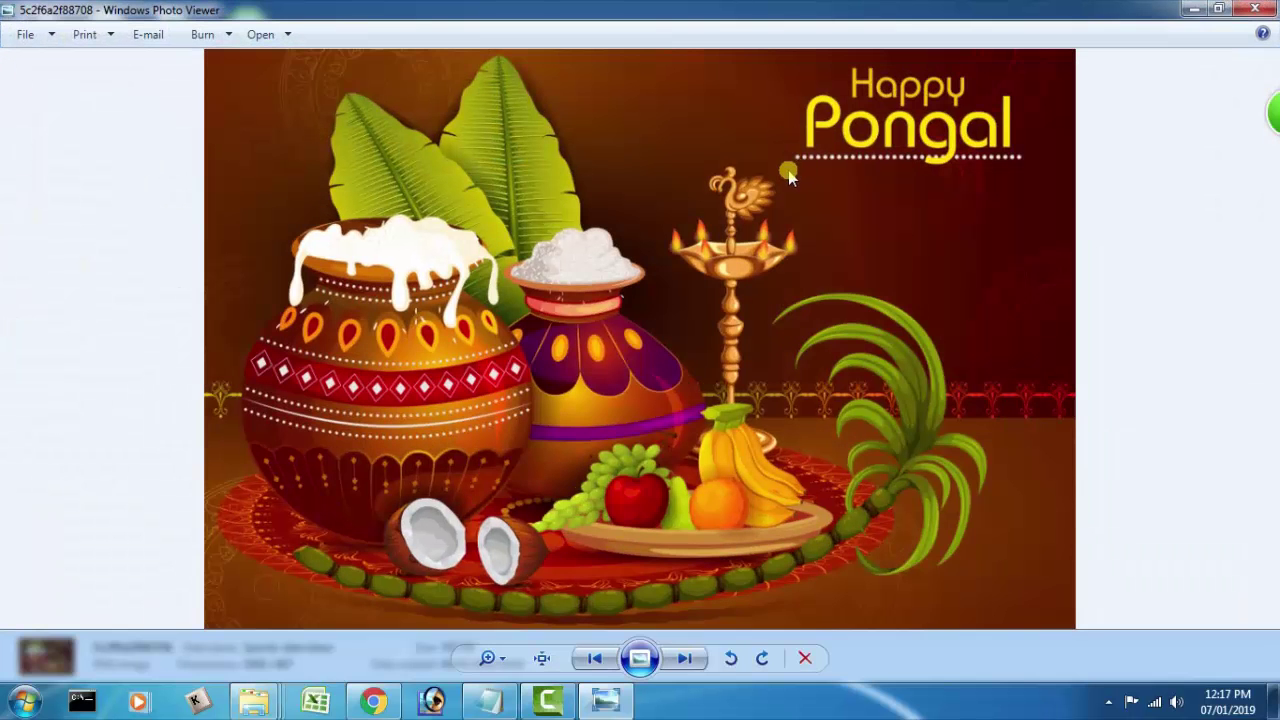
left_click(1272, 8)
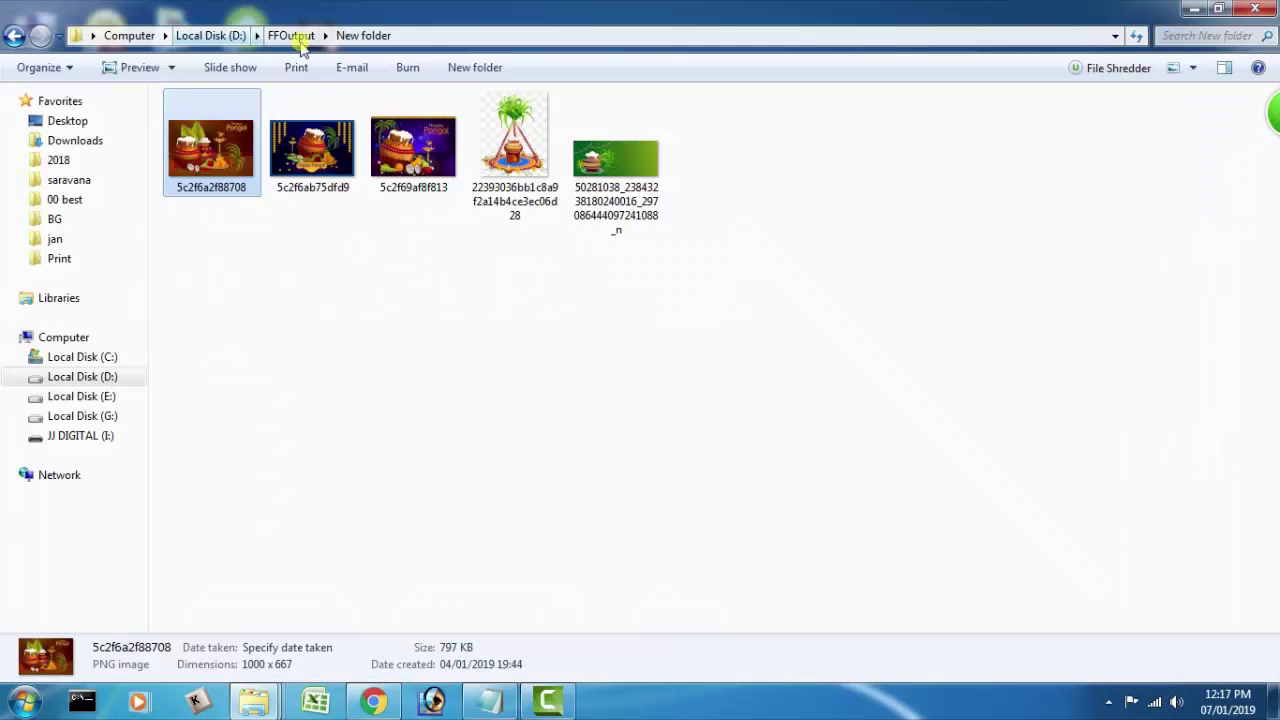
left_click(291, 36)
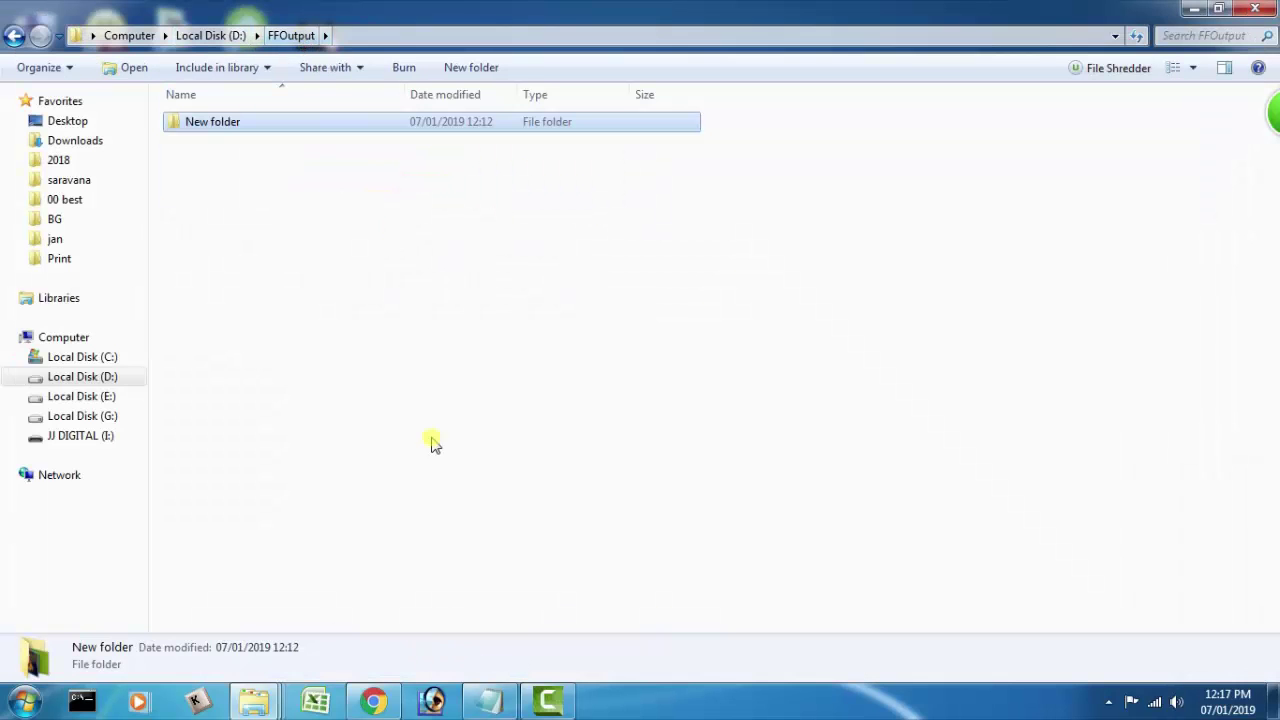
Switch to Notepad and add the line "now check method 2" below "now fix it..."
left_click(490, 700)
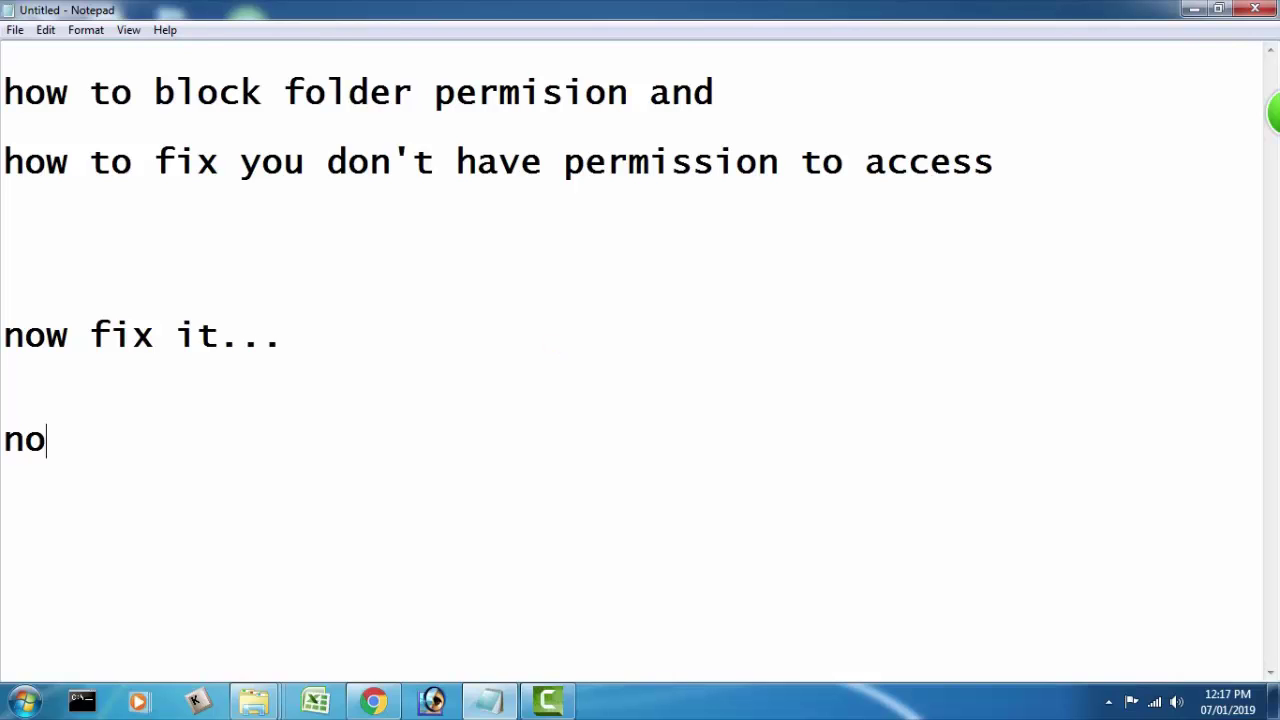
type("w che")
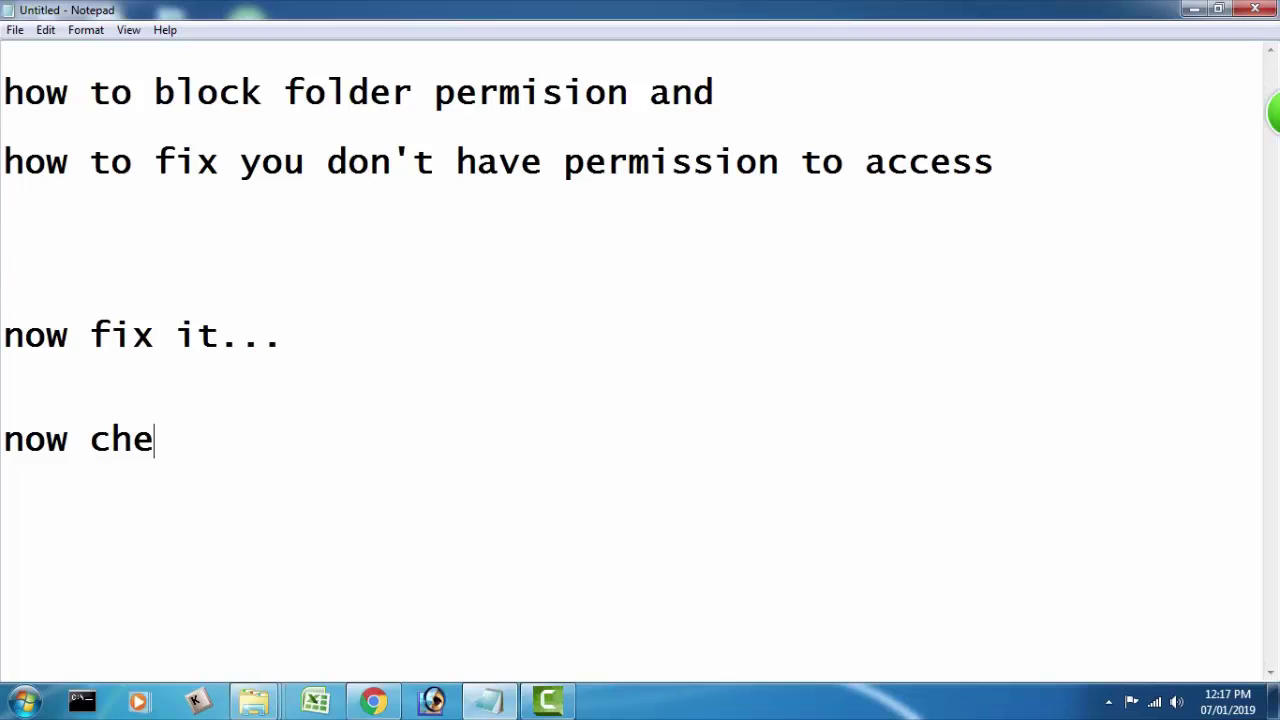
type("ck me")
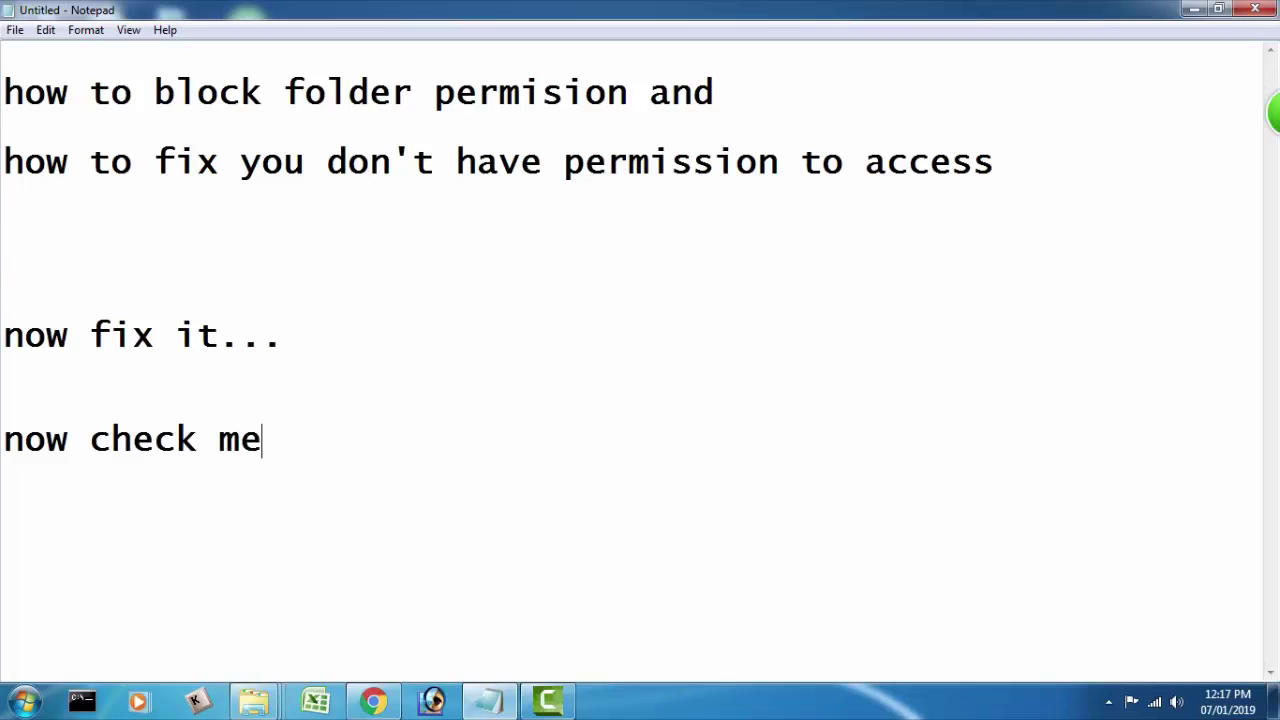
type("thod")
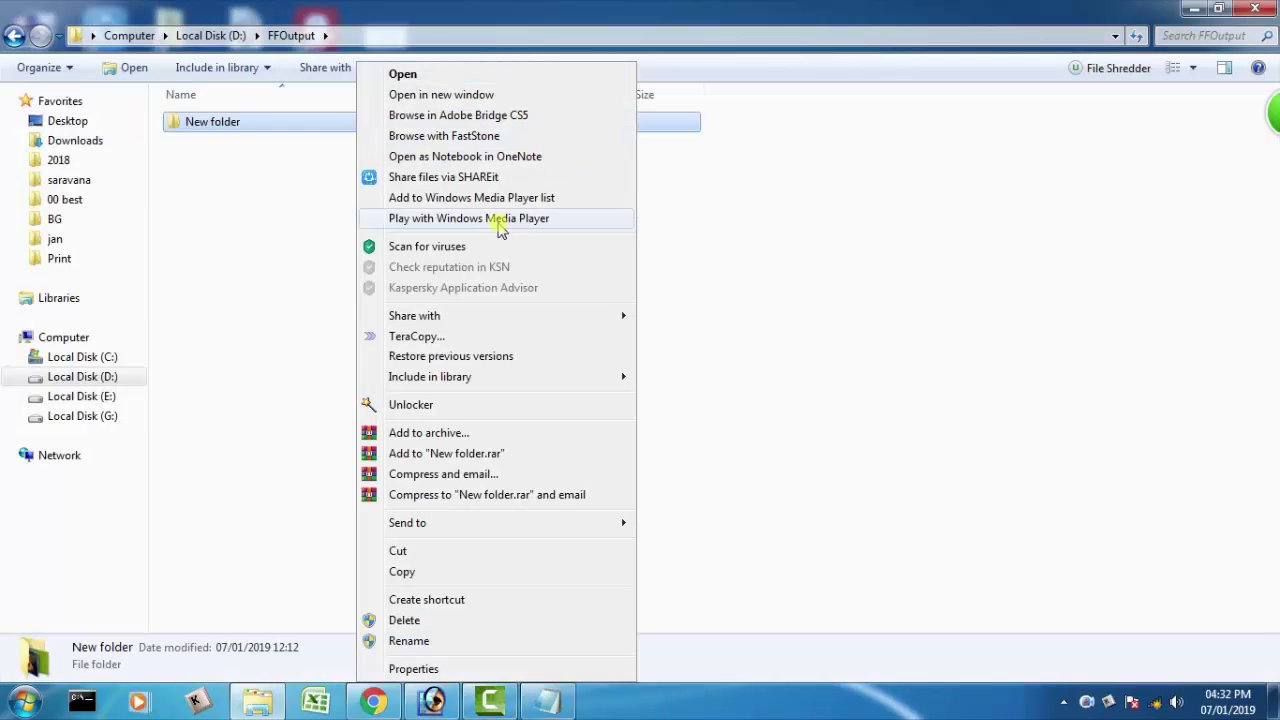
Open the advanced security settings from New folder's properties and start editing the folder's owner
left_click(402, 668)
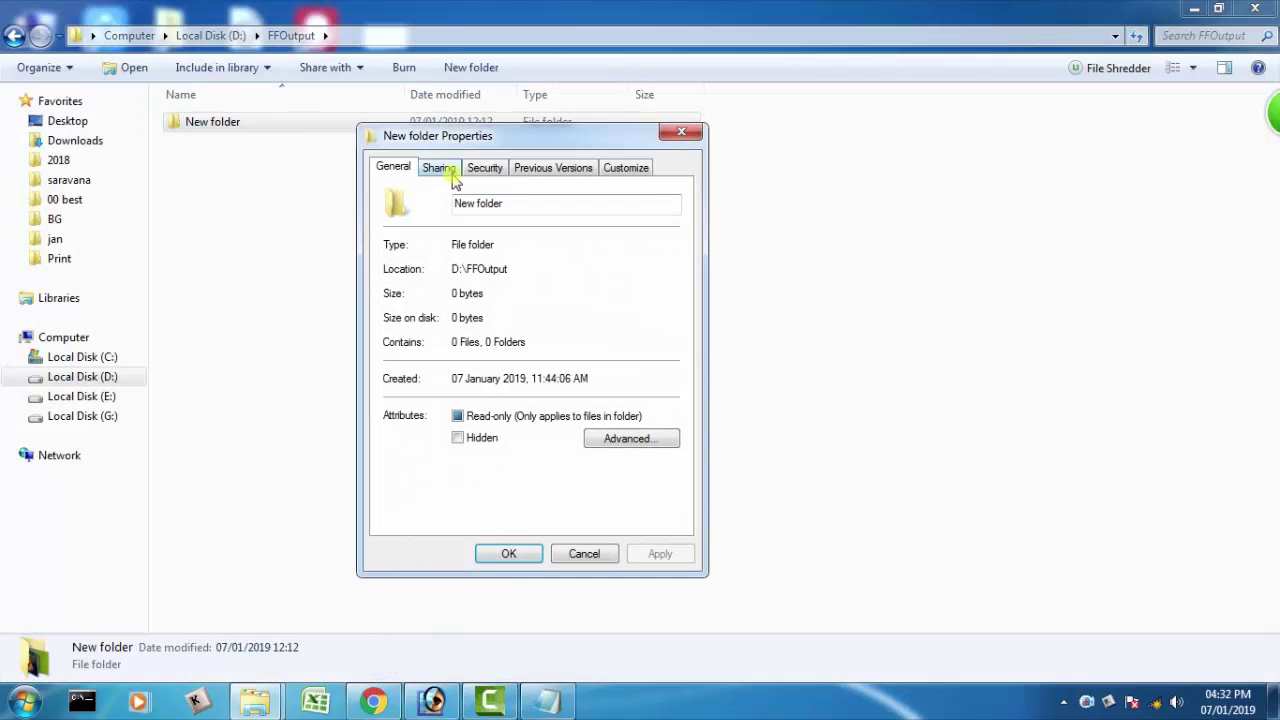
left_click(440, 170)
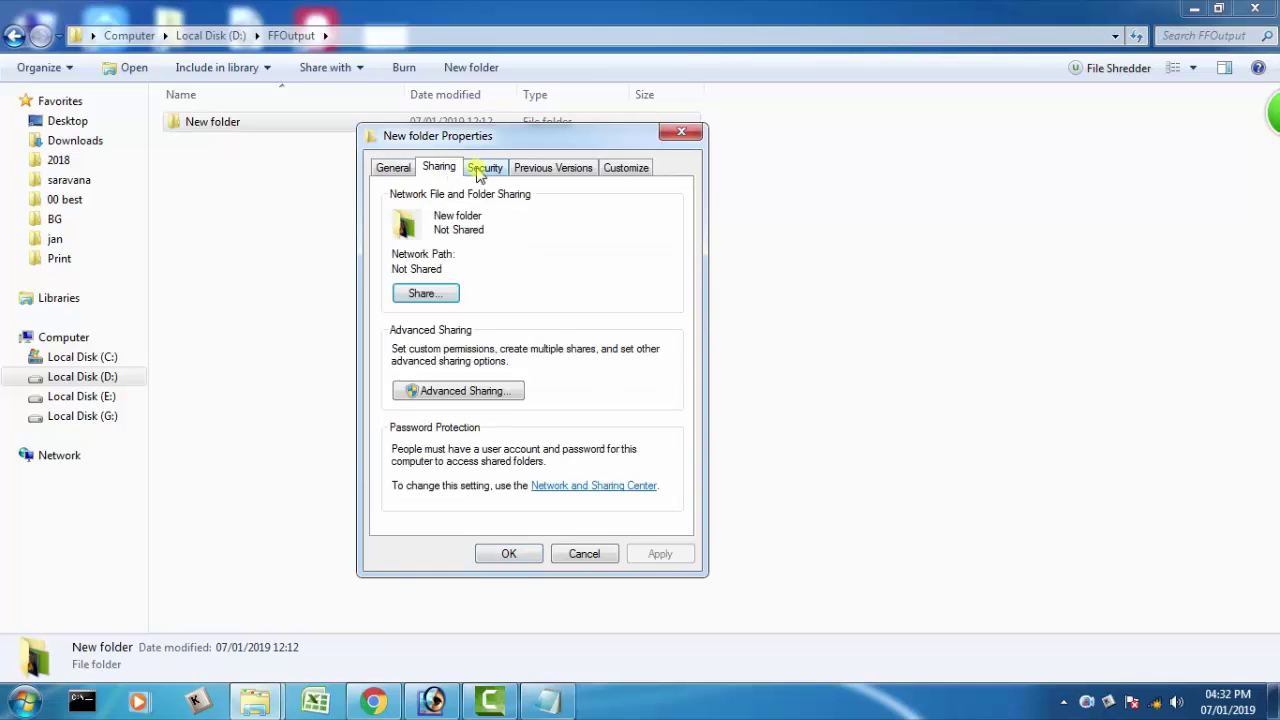
left_click(484, 168)
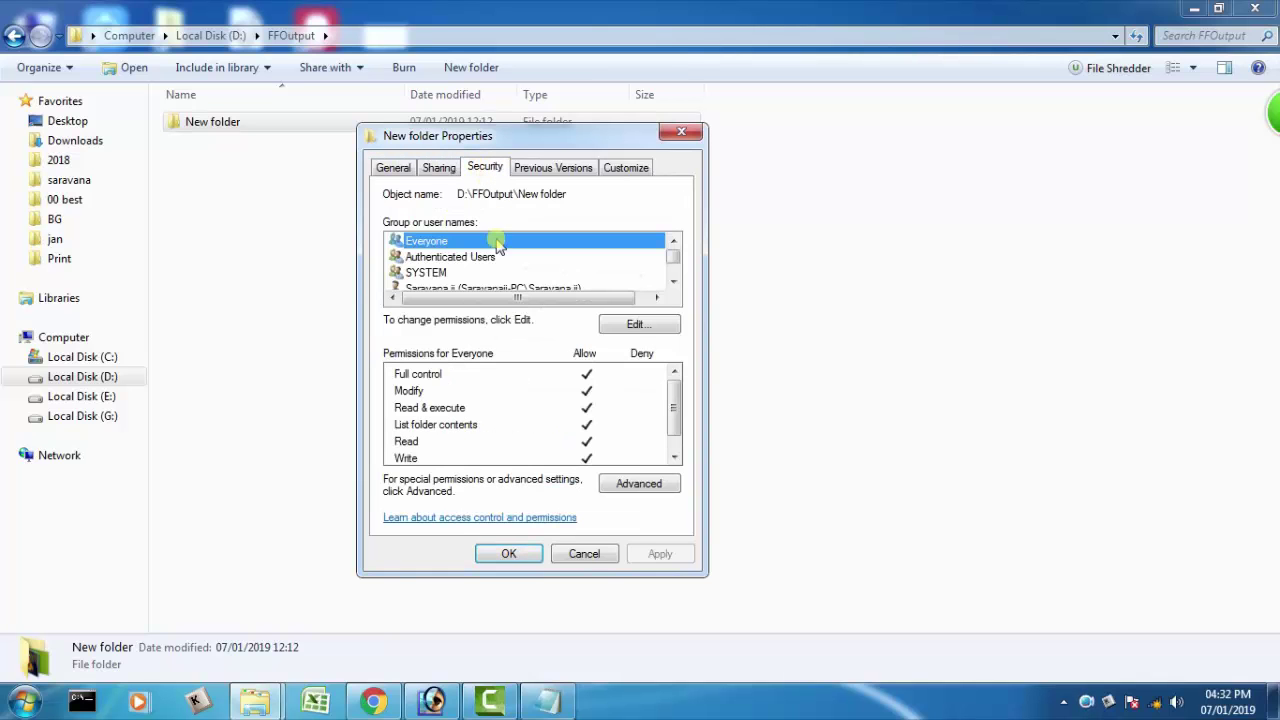
left_click(615, 487)
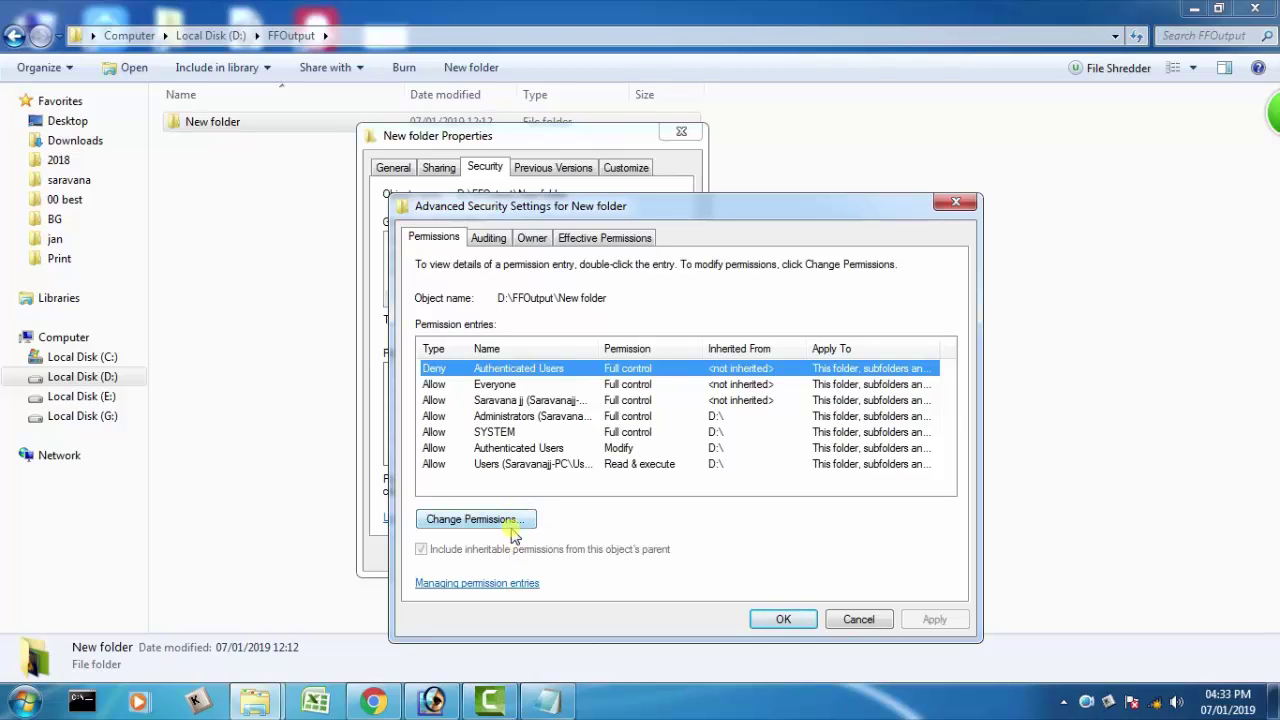
left_click(531, 238)
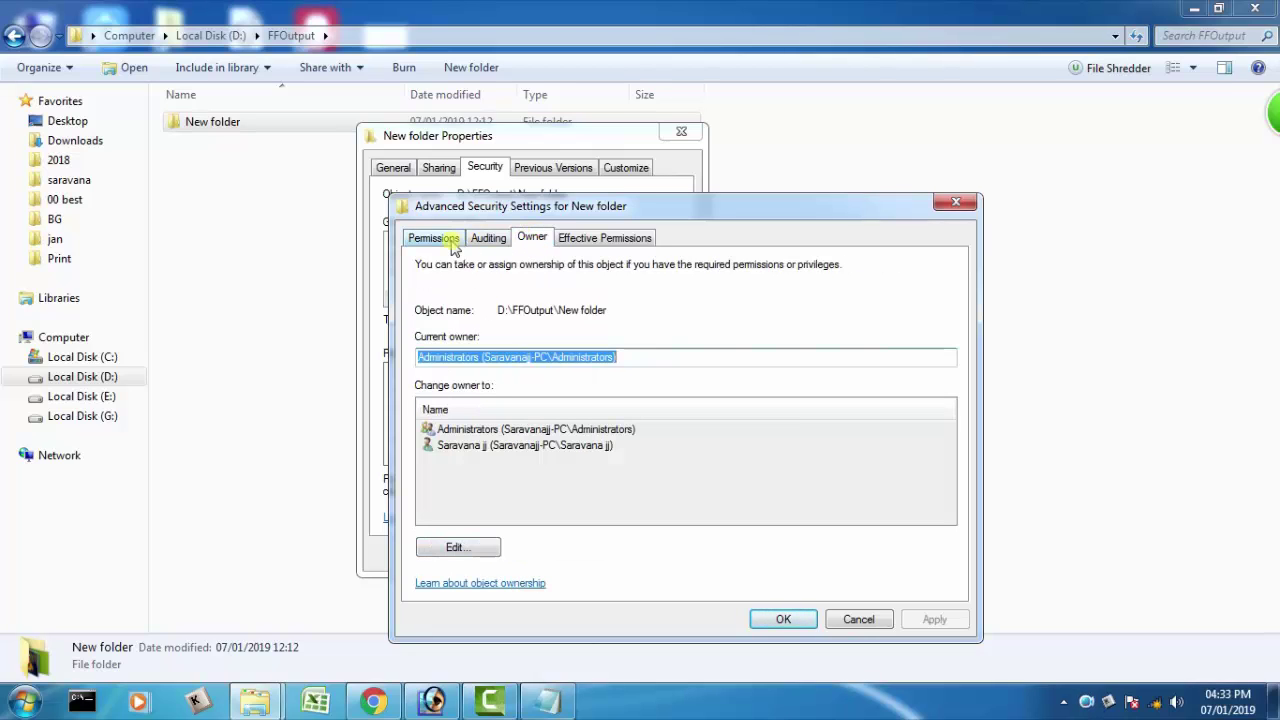
left_click(460, 547)
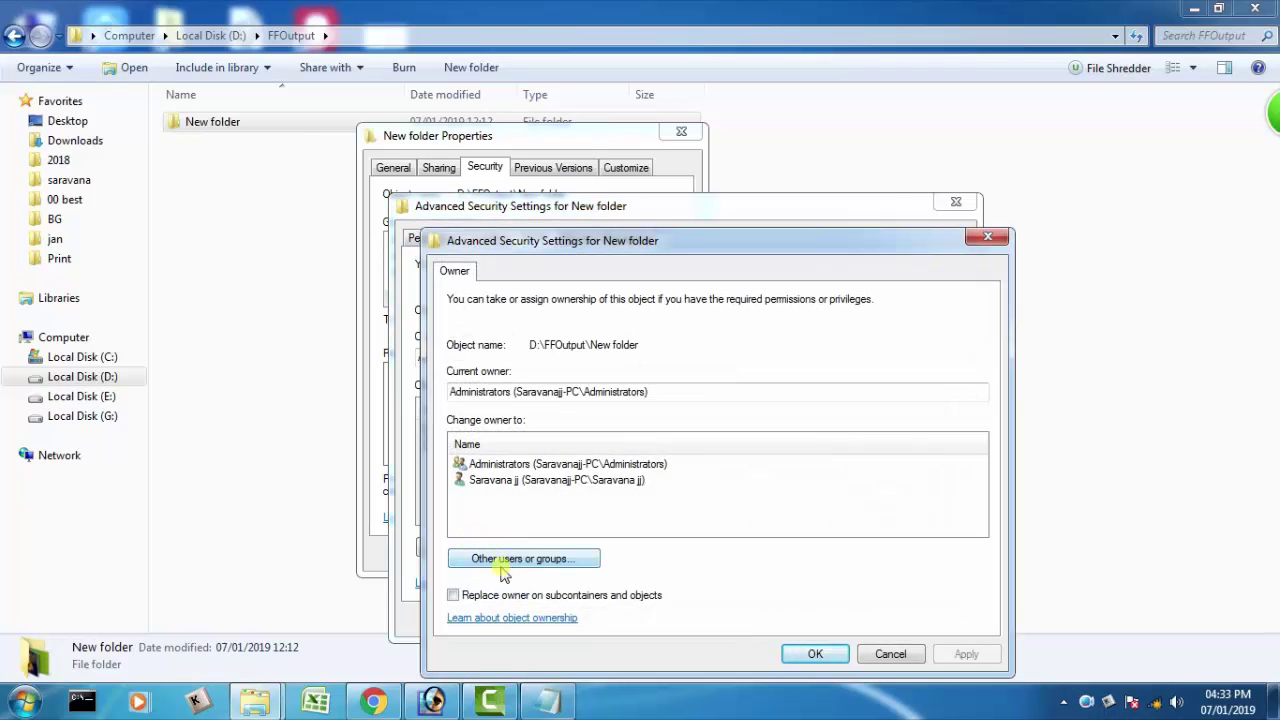
Enable replacing the owner on subcontainers and objects, and add the group "everyone" as the new owner choice for New folder
left_click(572, 464)
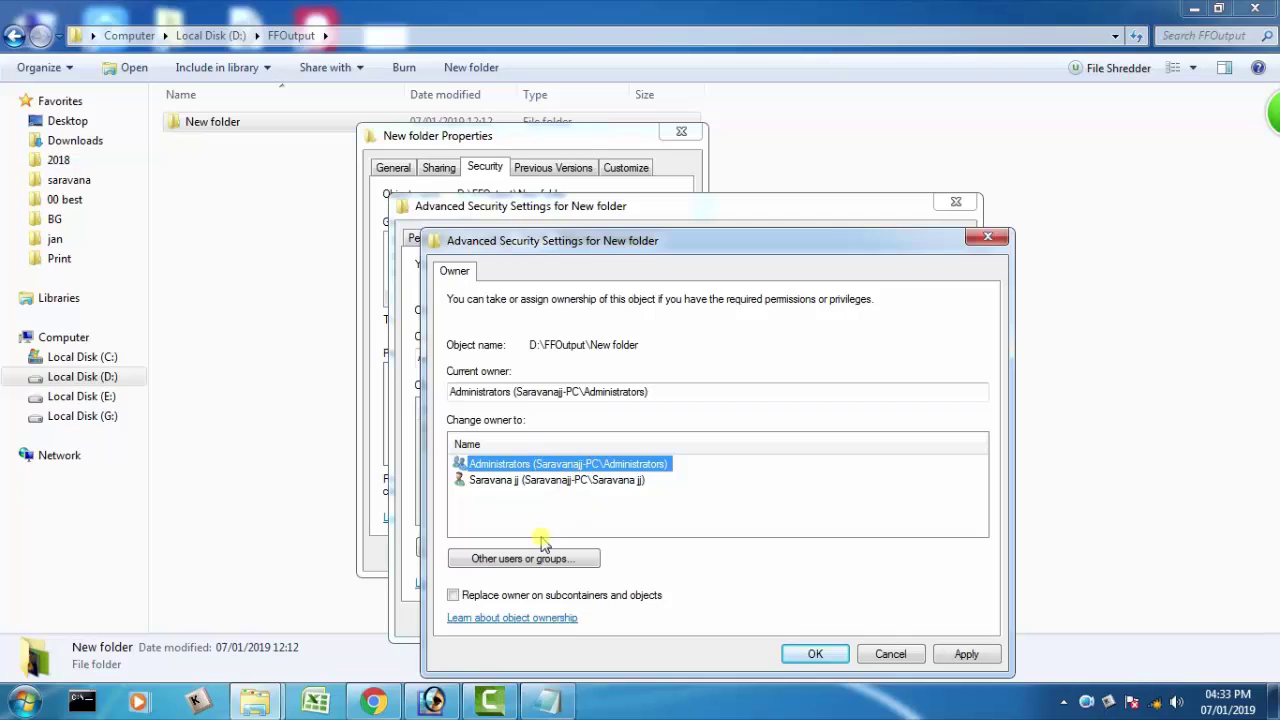
left_click(453, 595)
left_click(525, 559)
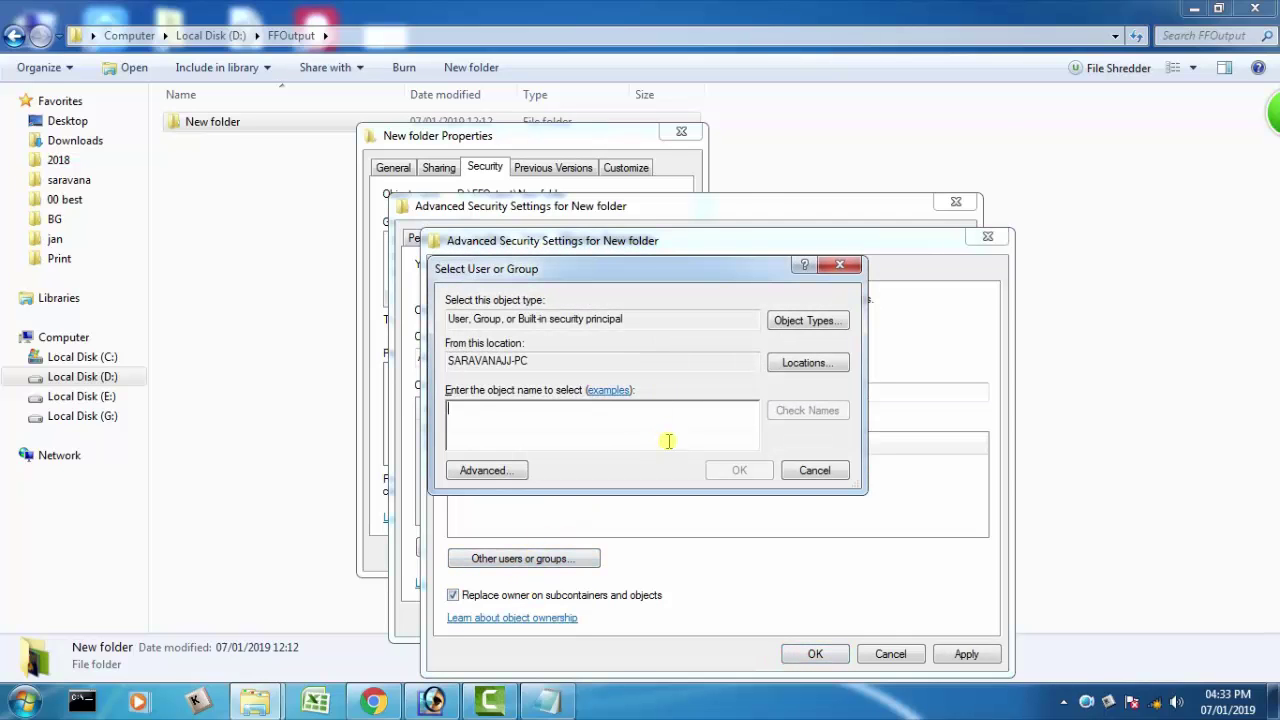
type("everyone")
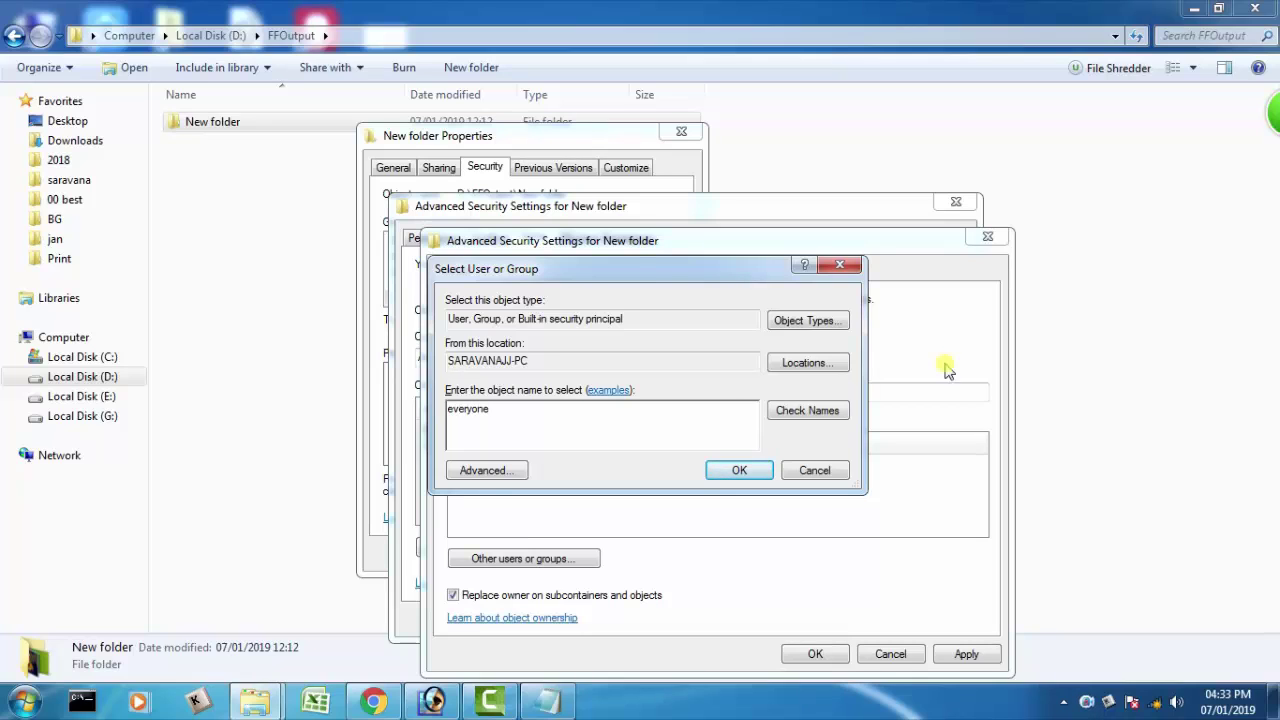
left_click(822, 412)
left_click(712, 476)
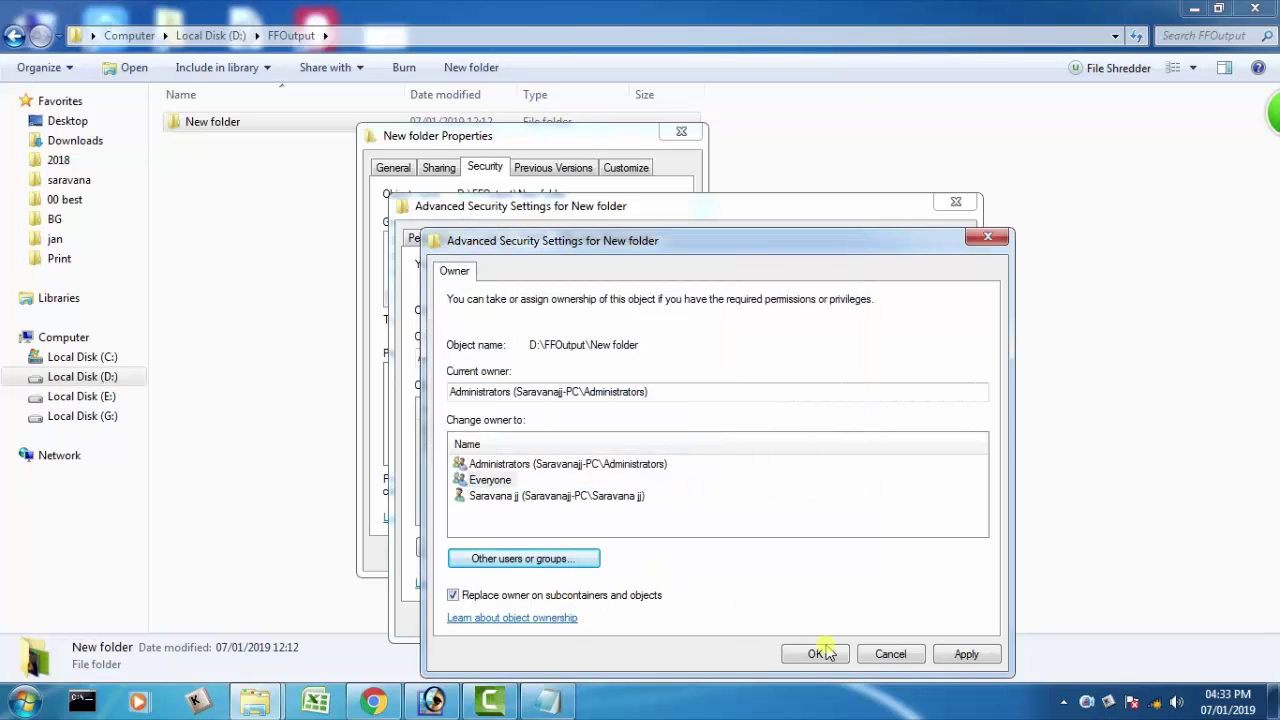
Apply Everyone as the owner of New folder and close all of its security and properties dialogs
left_click(962, 656)
left_click(722, 441)
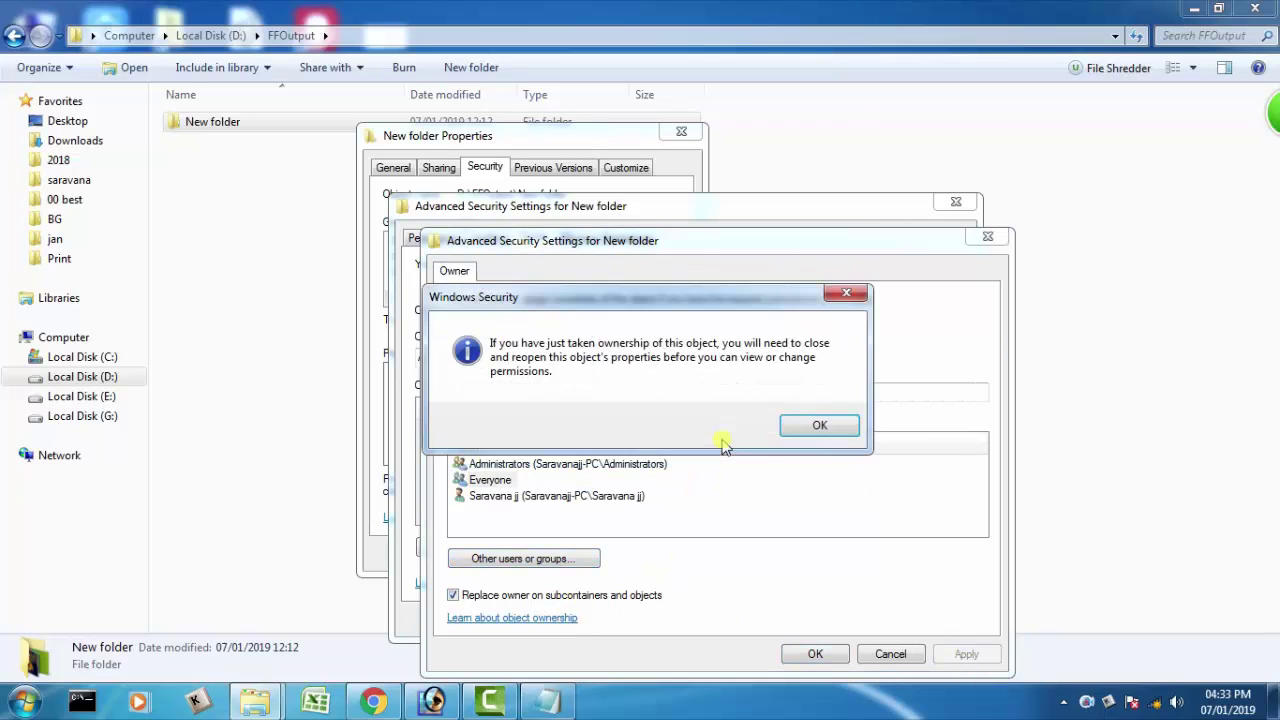
left_click(795, 426)
left_click(815, 653)
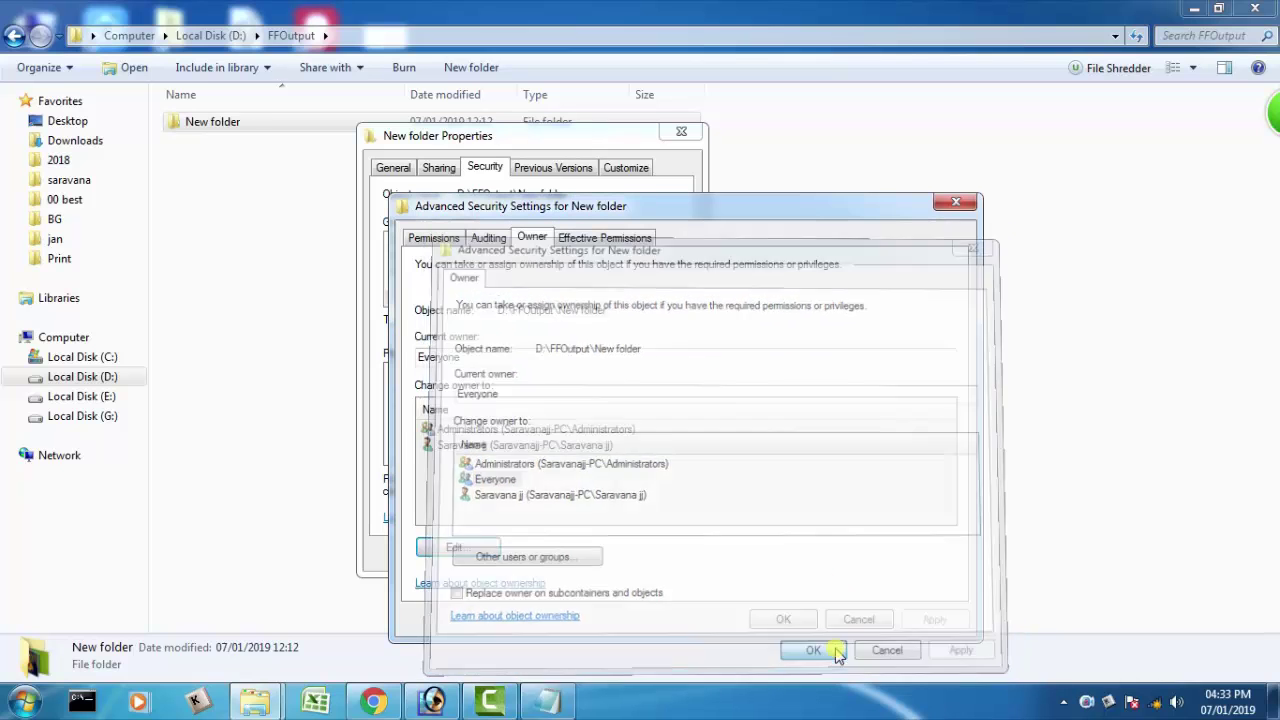
left_click(810, 622)
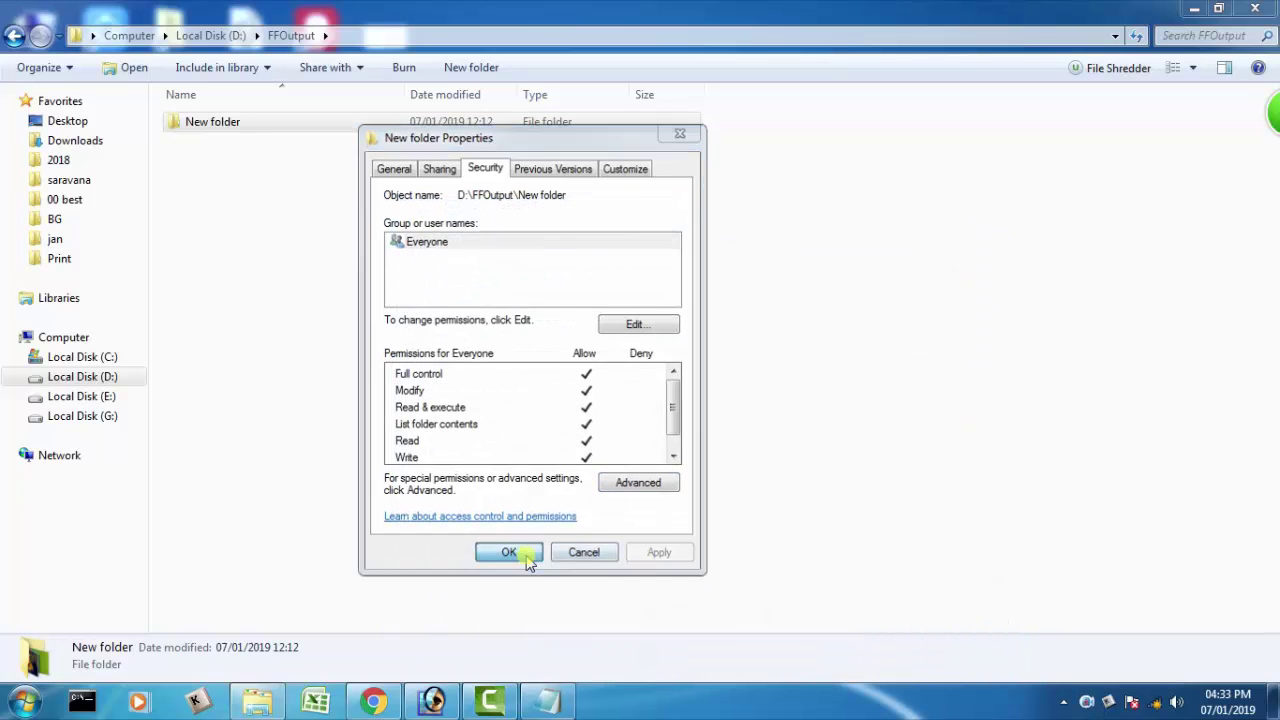
left_click(508, 553)
Refresh FFOutput, open New folder, and check its files as large icons with refreshed thumbnails
right_click(636, 263)
left_click(672, 334)
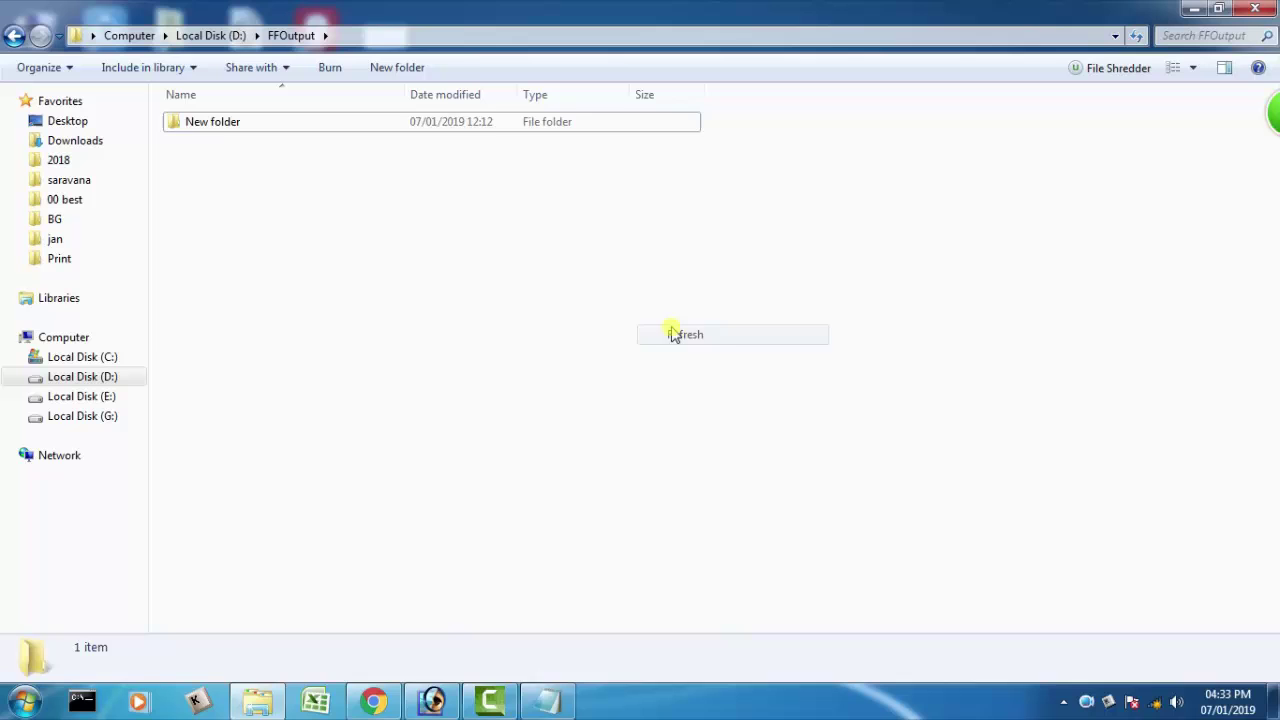
double_click(502, 127)
left_click(1192, 67)
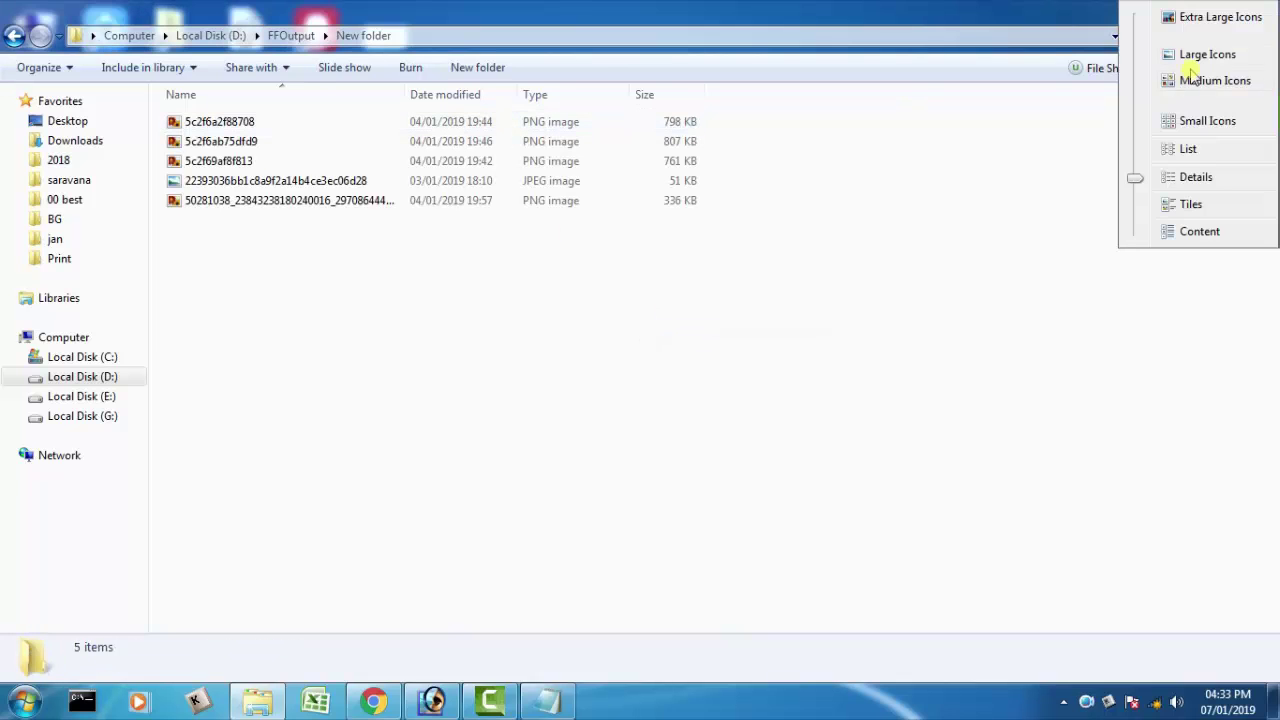
left_click(1186, 52)
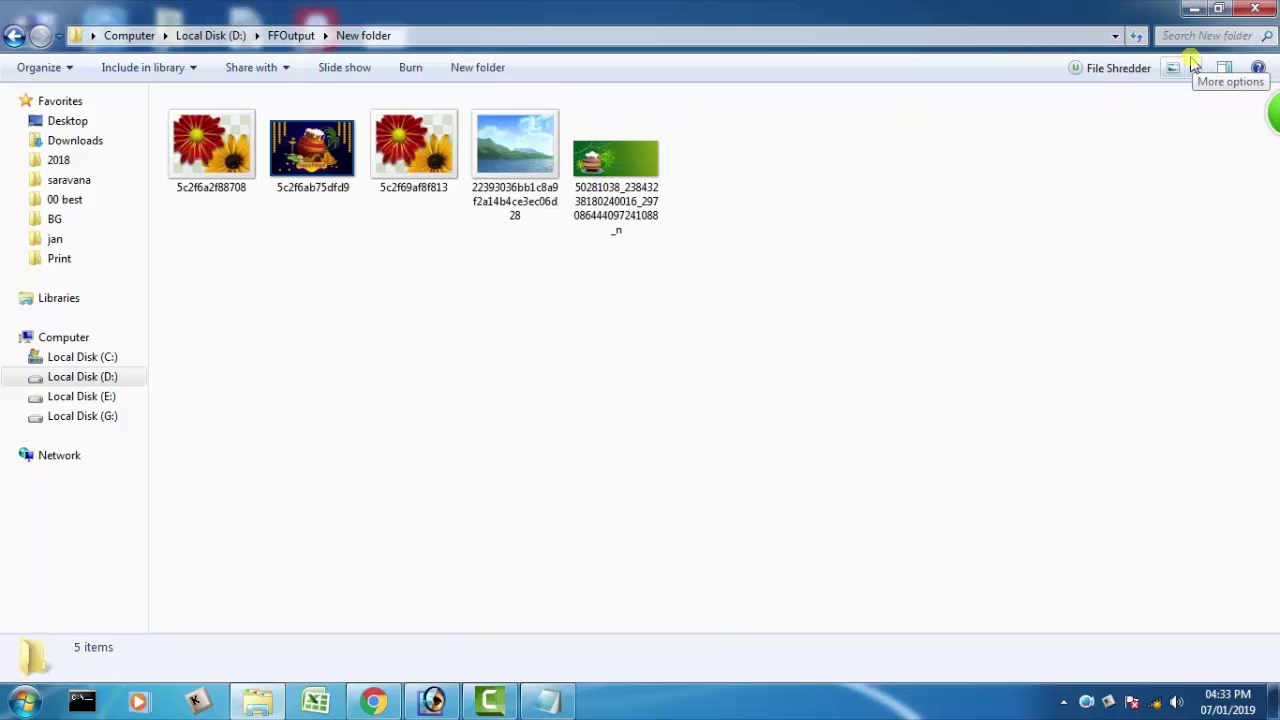
right_click(965, 161)
left_click(1014, 234)
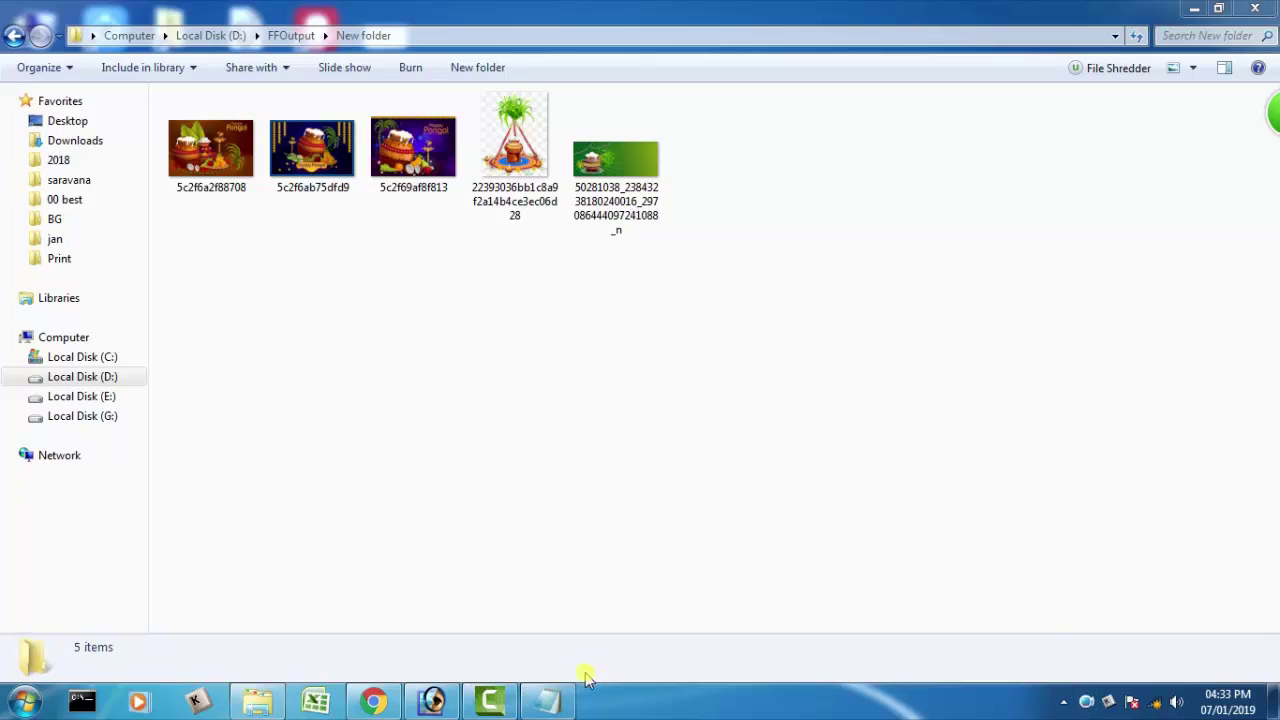
Switch to Notepad and add the line "now fix it...." followed by a closing line starting "thanks for watchi"
left_click(548, 700)
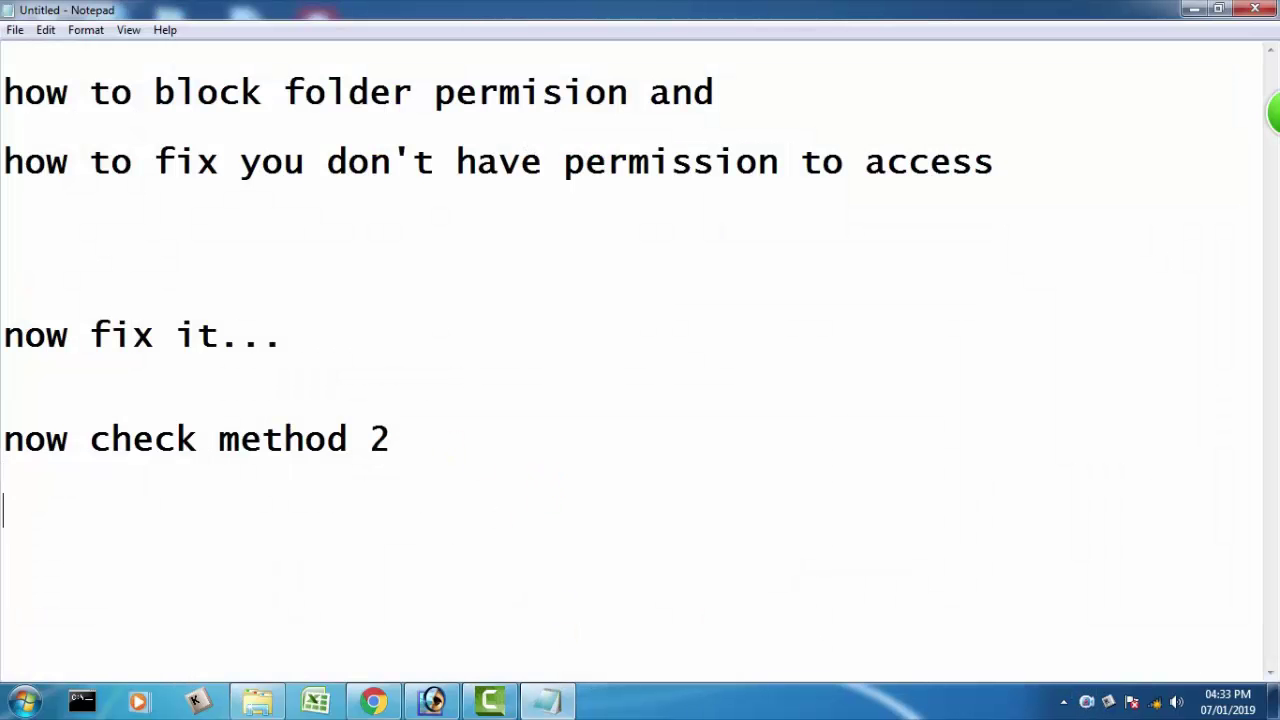
type("w fix it....")
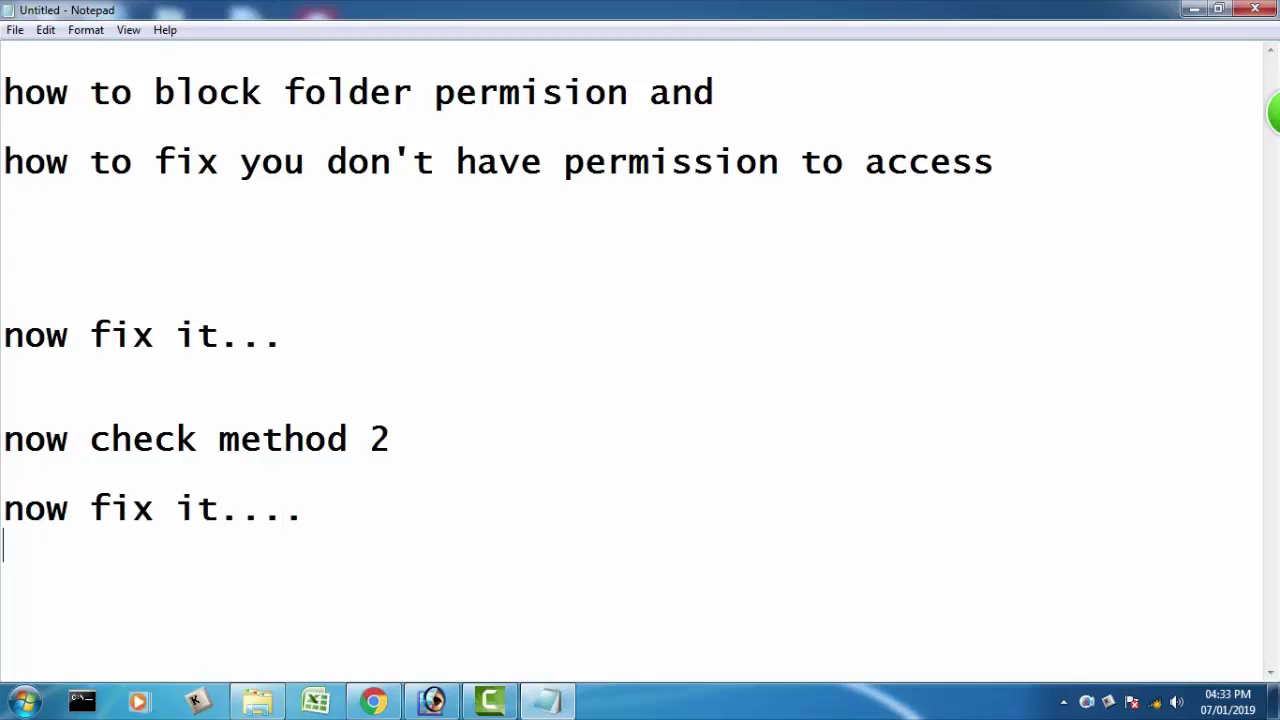
type("hanks")
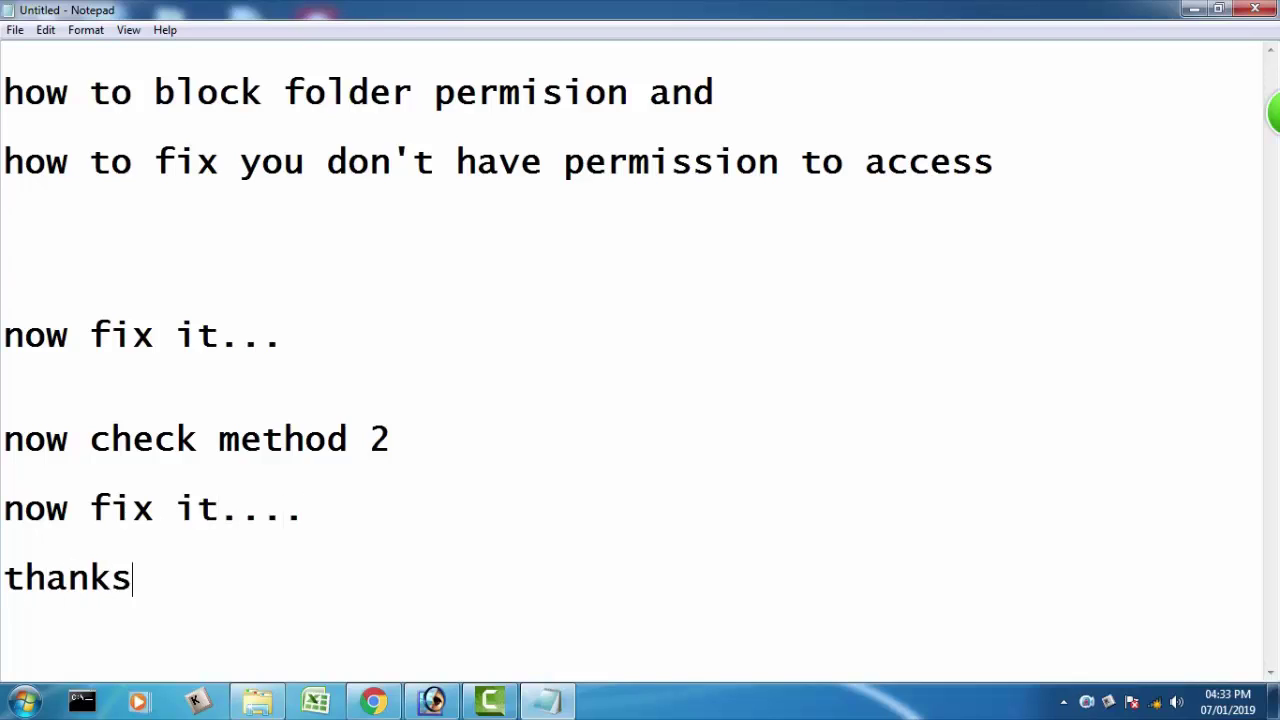
type(" for watchi")
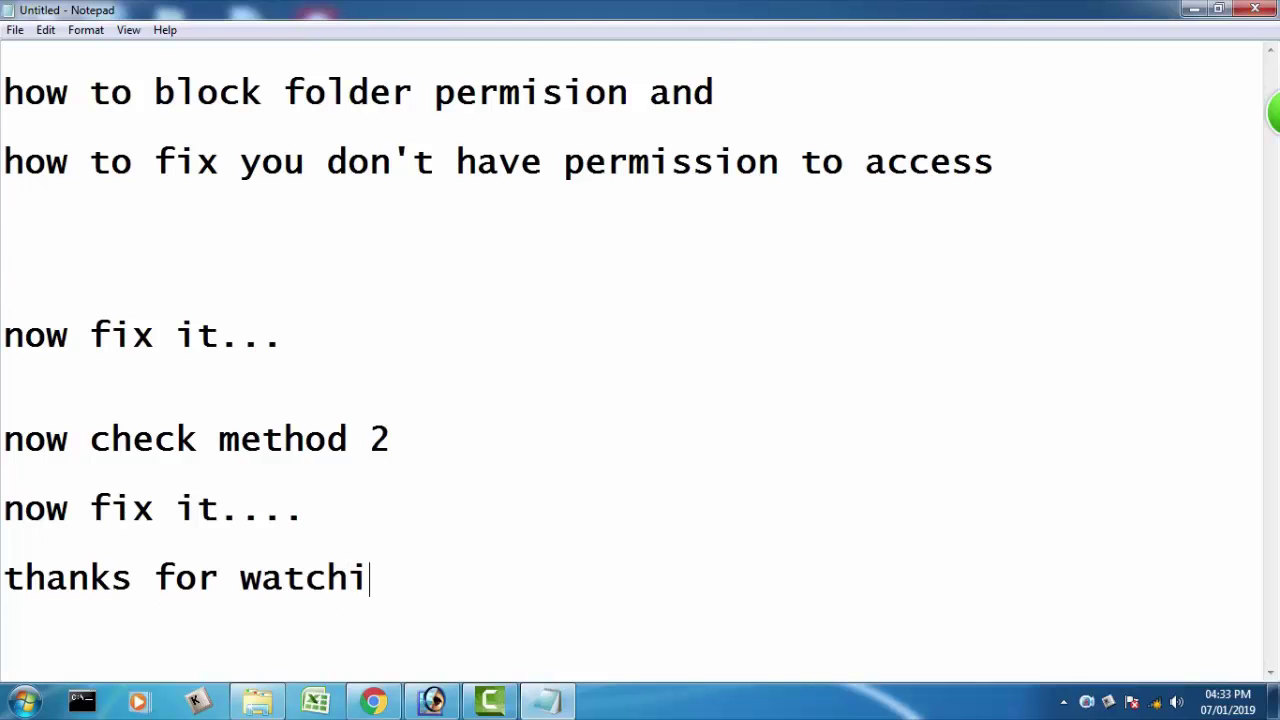